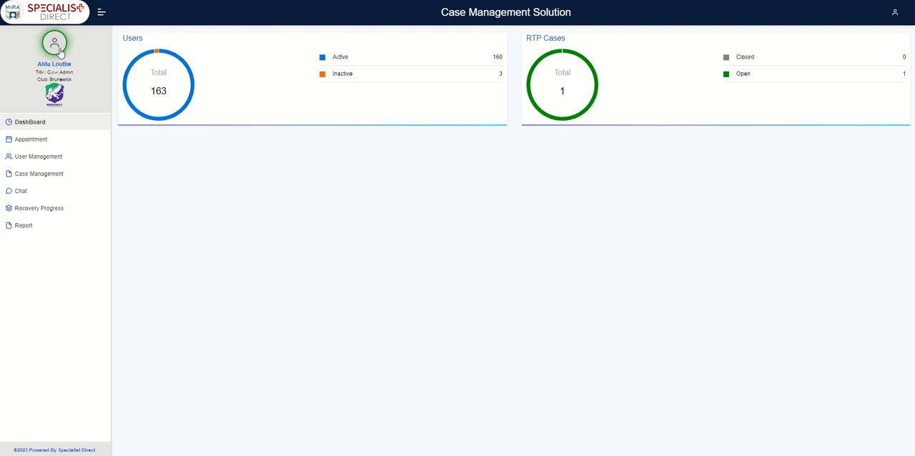
- Switch the account avatar's status ring from green to orange and open the signed-in account's profile details
{"action": "left_click", "coordinate": [60, 52]}
{"action": "left_click", "coordinate": [60, 52]}
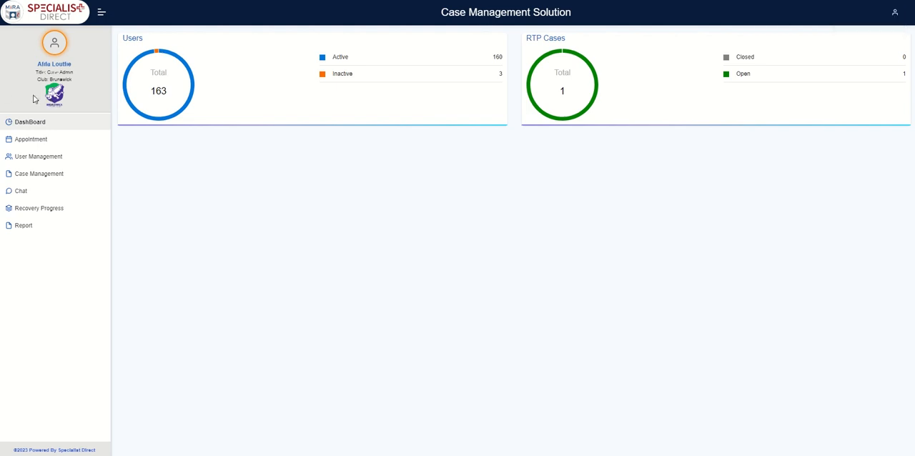
{"action": "left_click", "coordinate": [894, 16]}
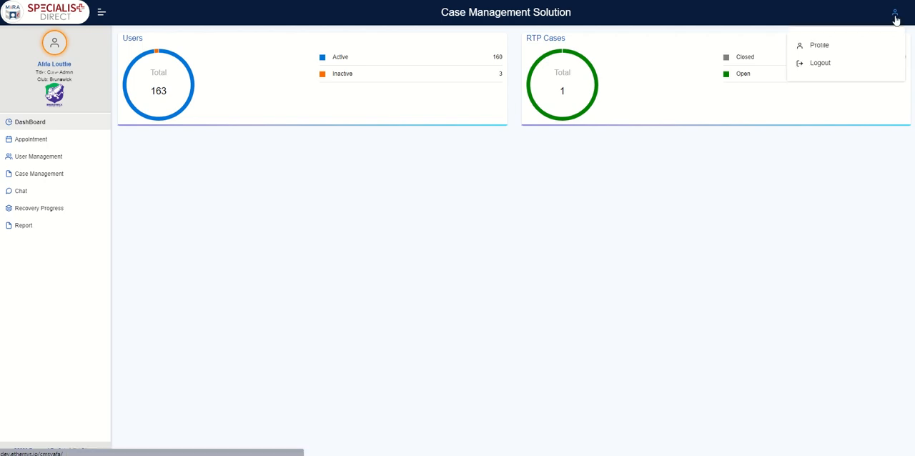
{"action": "left_click", "coordinate": [855, 52]}
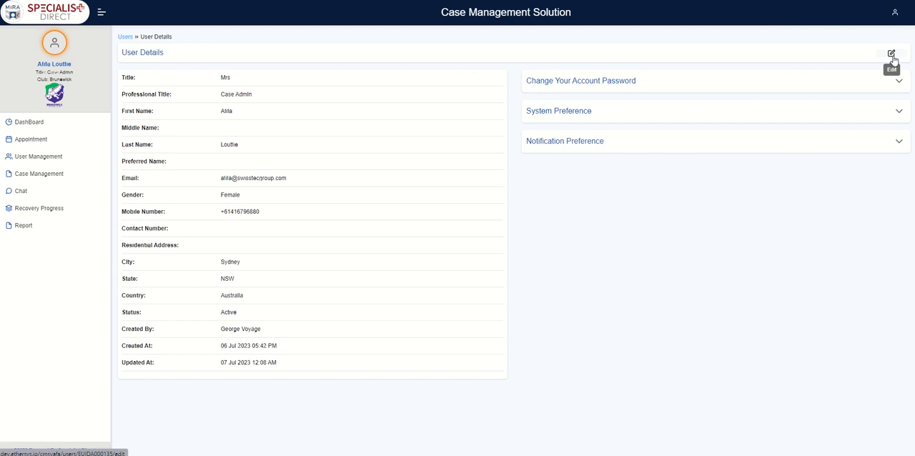
- Look through the editable fields of the signed-in account's profile and return to its user details without submitting
{"action": "left_click", "coordinate": [892, 56]}
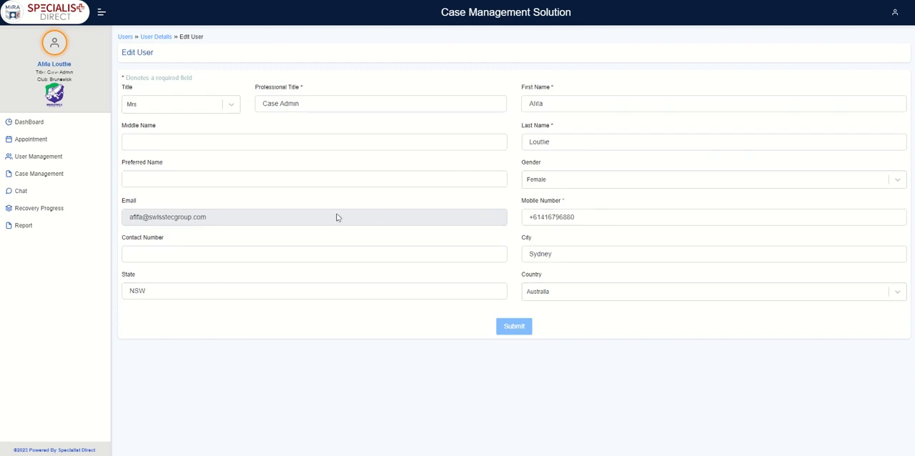
{"action": "left_click", "coordinate": [619, 142]}
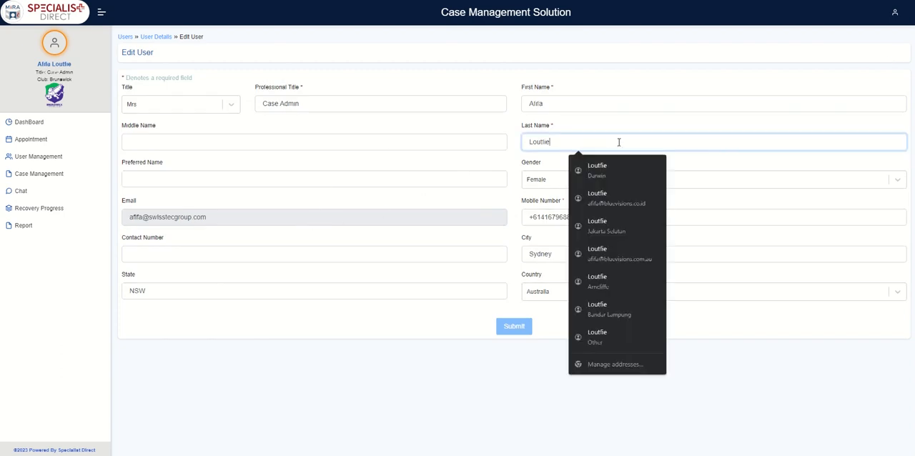
{"action": "left_click", "coordinate": [441, 222]}
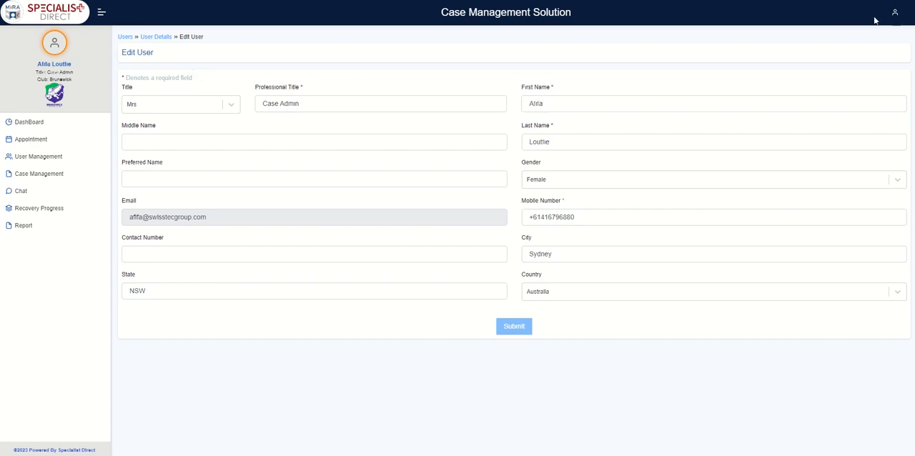
{"action": "left_click", "coordinate": [167, 37]}
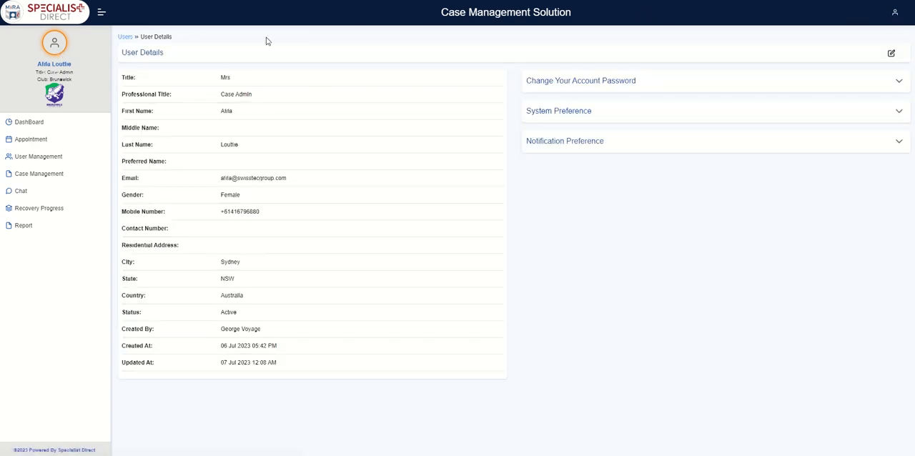
- Expand the account password, system preference and notification preference sections of the user details to view their settings
{"action": "left_click", "coordinate": [900, 81]}
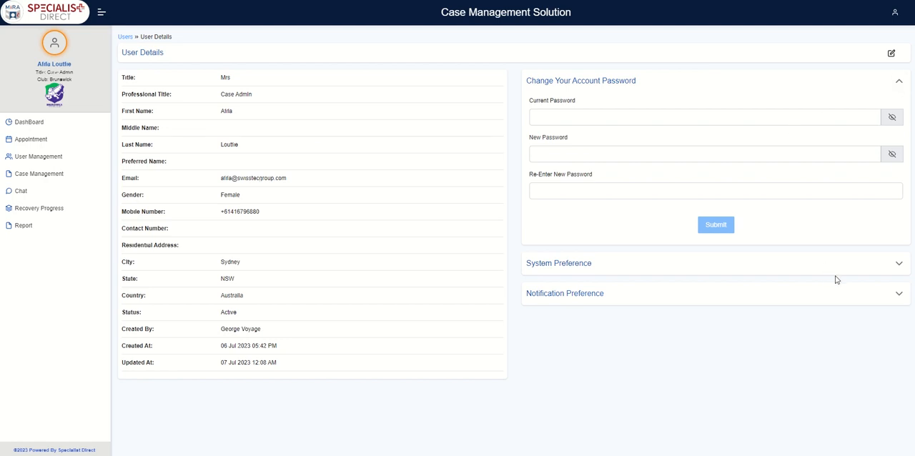
{"action": "left_click", "coordinate": [902, 267]}
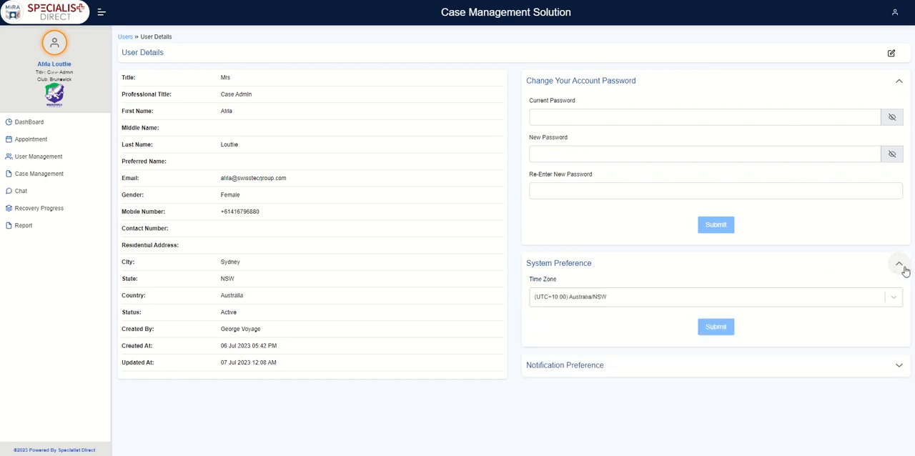
{"action": "left_click", "coordinate": [898, 366]}
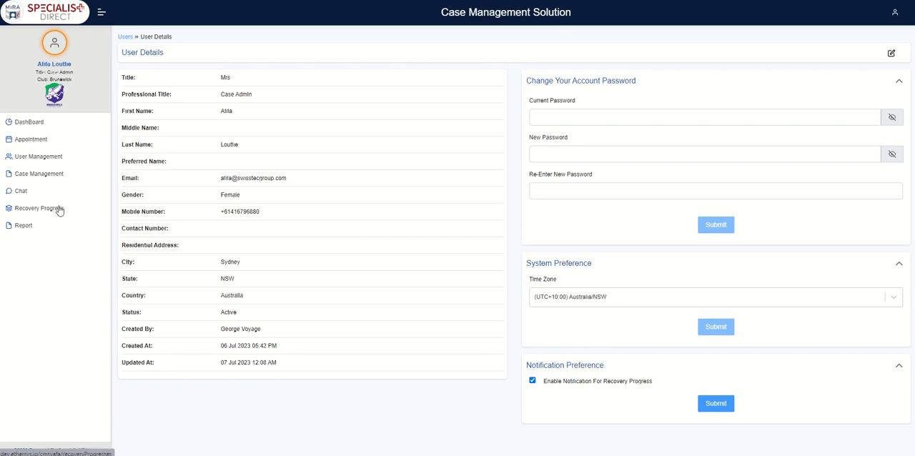
- Review the dashboard and the blank new-appointment form, ending back at the appointment calendar
{"action": "left_click", "coordinate": [43, 123]}
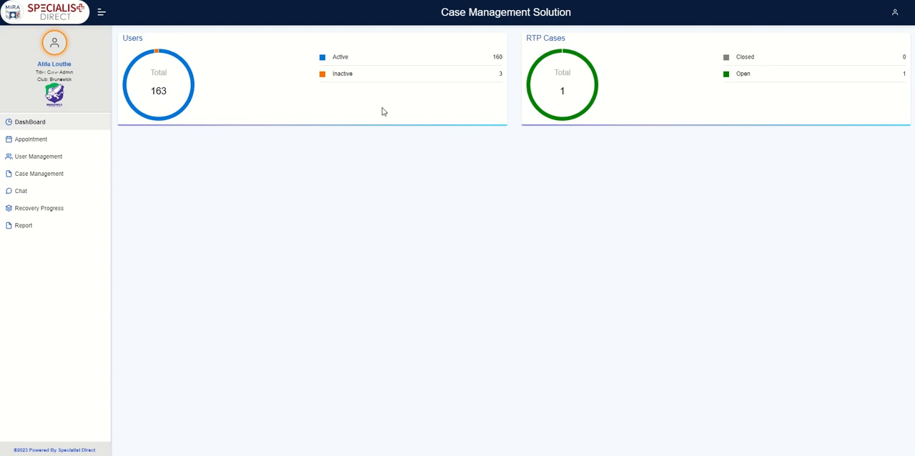
{"action": "left_click", "coordinate": [47, 145]}
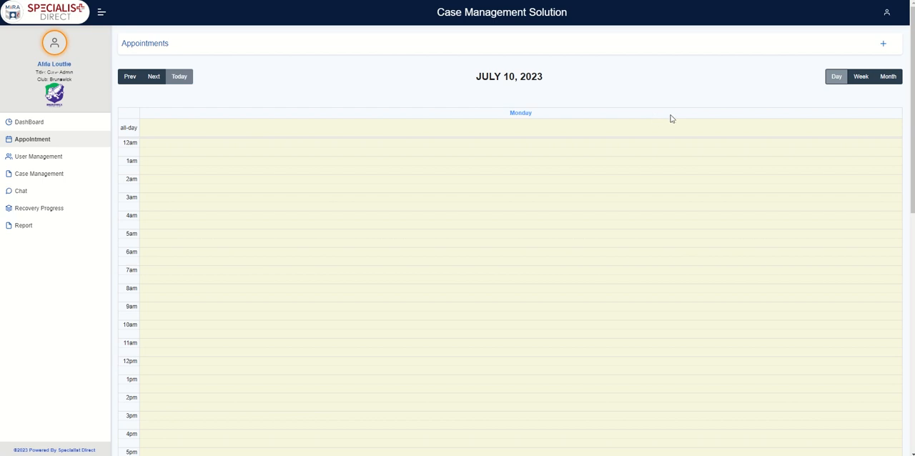
{"action": "left_click", "coordinate": [883, 47]}
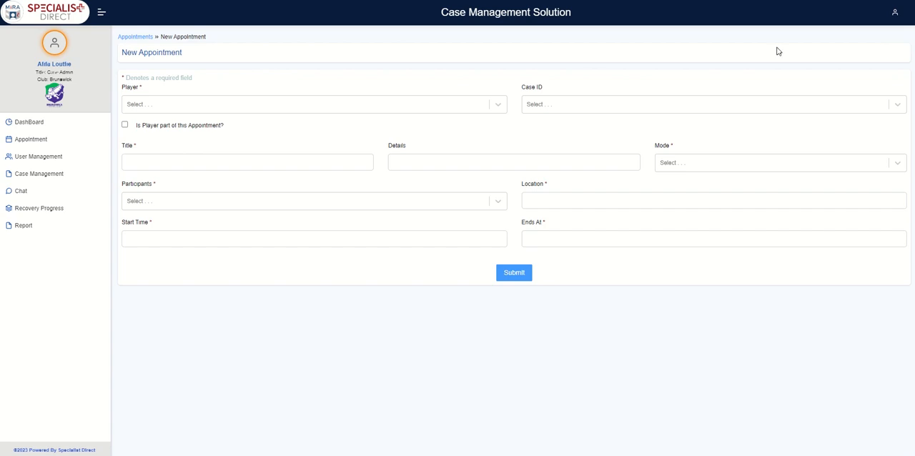
{"action": "left_click", "coordinate": [148, 38]}
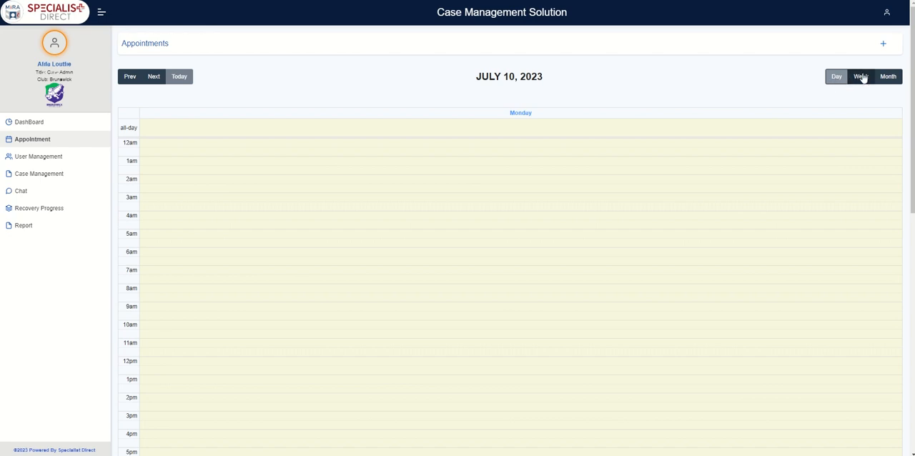
- View the appointments by week and by month, and examine the 10 July Injury Update appointment with its participants list
{"action": "left_click", "coordinate": [862, 77]}
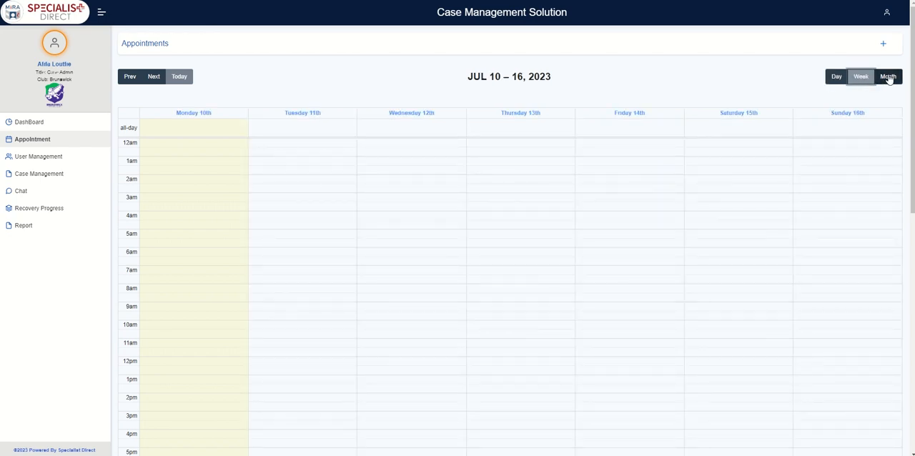
{"action": "left_click", "coordinate": [888, 77]}
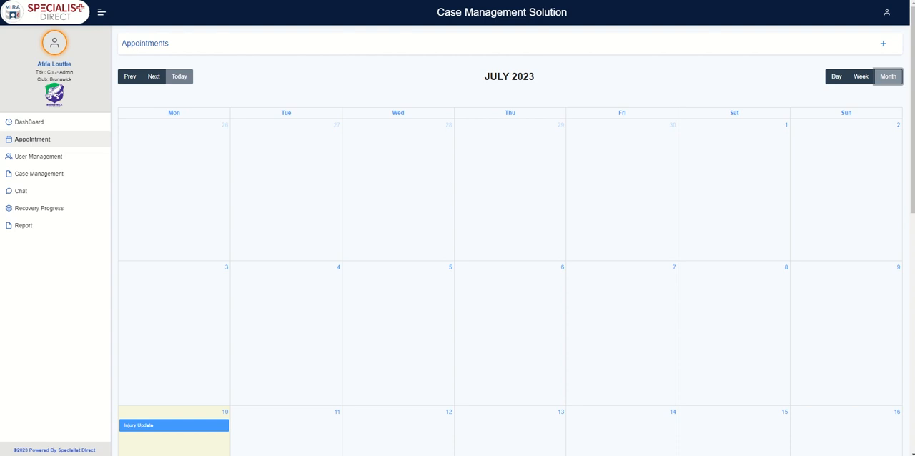
{"action": "left_click", "coordinate": [206, 427]}
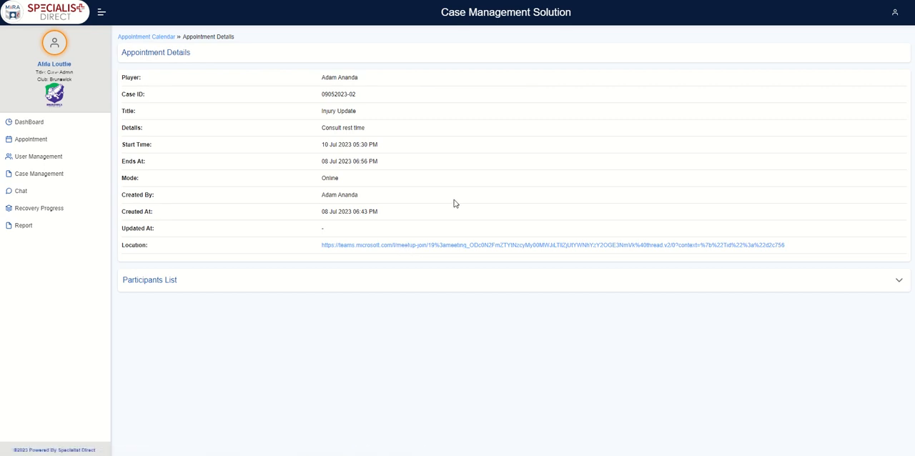
{"action": "left_click", "coordinate": [899, 283]}
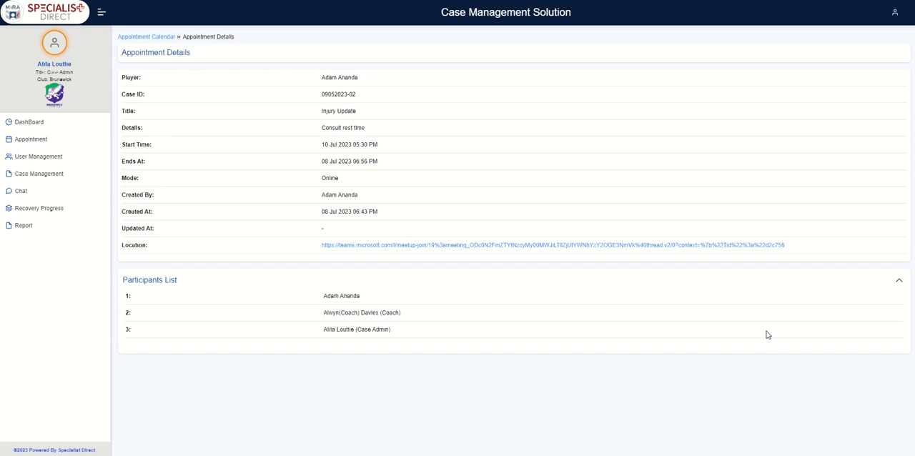
- Send the message "hi can we adjust the meeting time please?" to the player in the existing chat conversation
{"action": "left_click", "coordinate": [22, 191]}
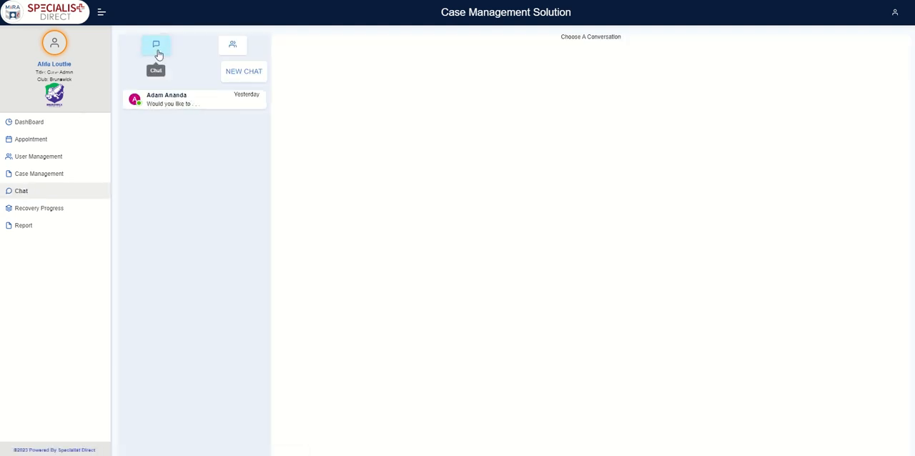
{"action": "left_click", "coordinate": [175, 101]}
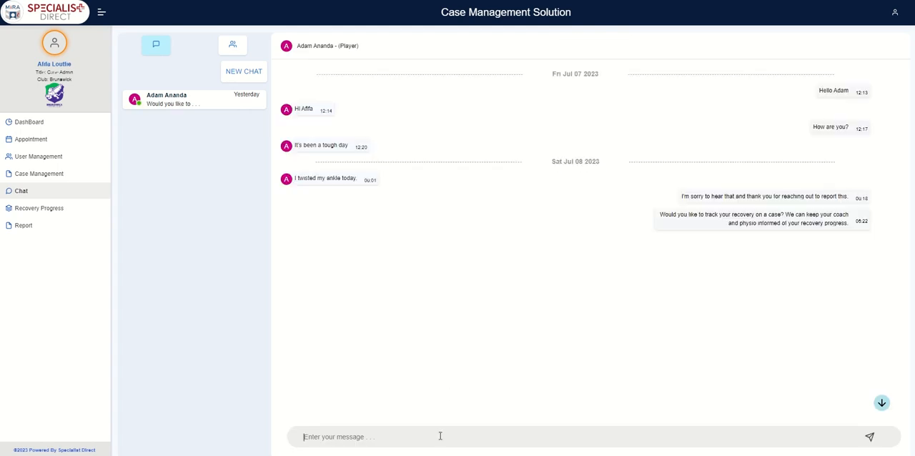
{"action": "type", "text": "hi can we adjust the meeting time please"}
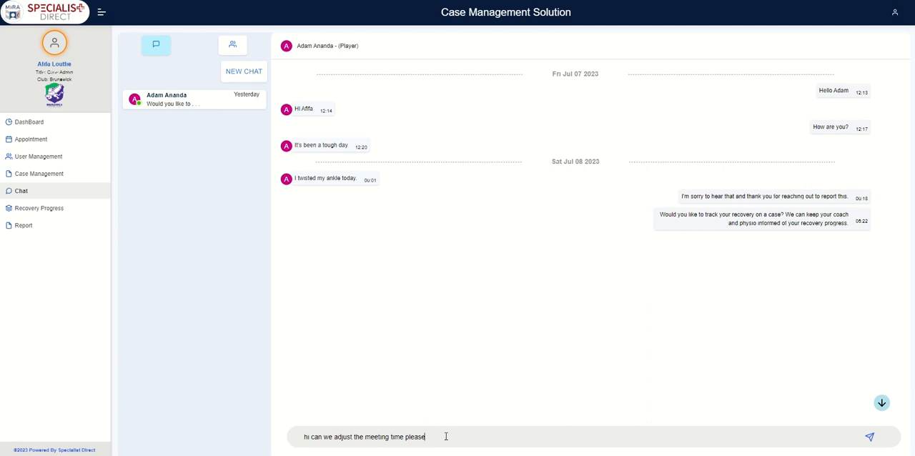
{"action": "type", "text": "?"}
{"action": "left_click", "coordinate": [868, 437]}
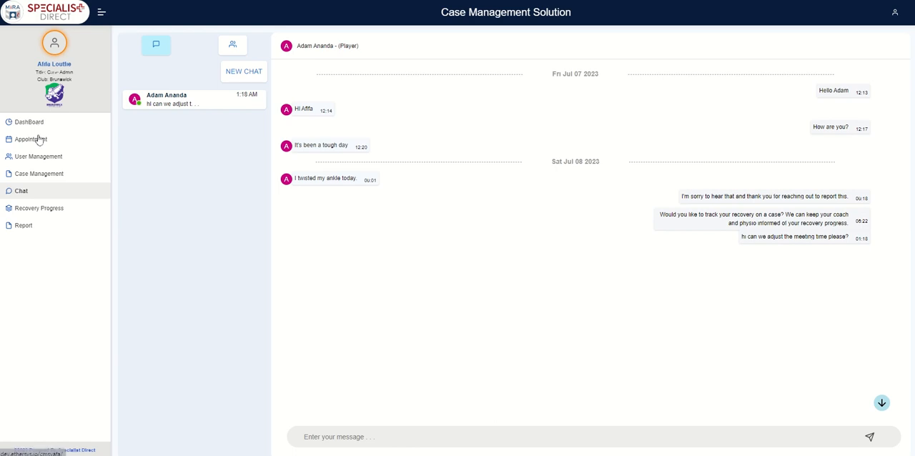
- Browse the full user list and look at the available reports
{"action": "left_click", "coordinate": [40, 159]}
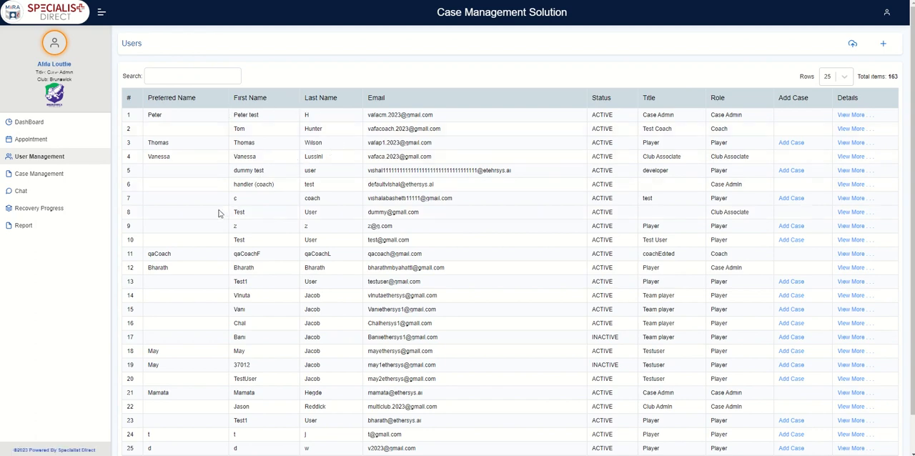
{"action": "scroll", "coordinate": [632, 149], "scroll_direction": "down", "scroll_amount": 1}
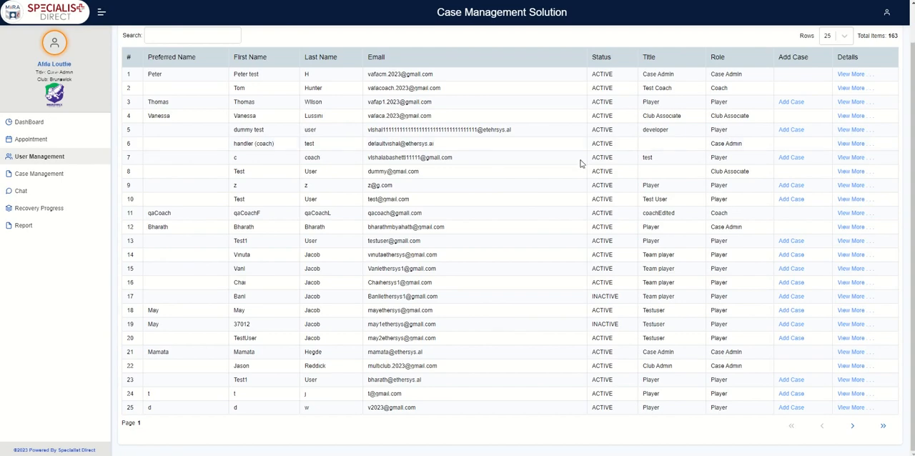
{"action": "scroll", "coordinate": [580, 163], "scroll_direction": "up", "scroll_amount": 1}
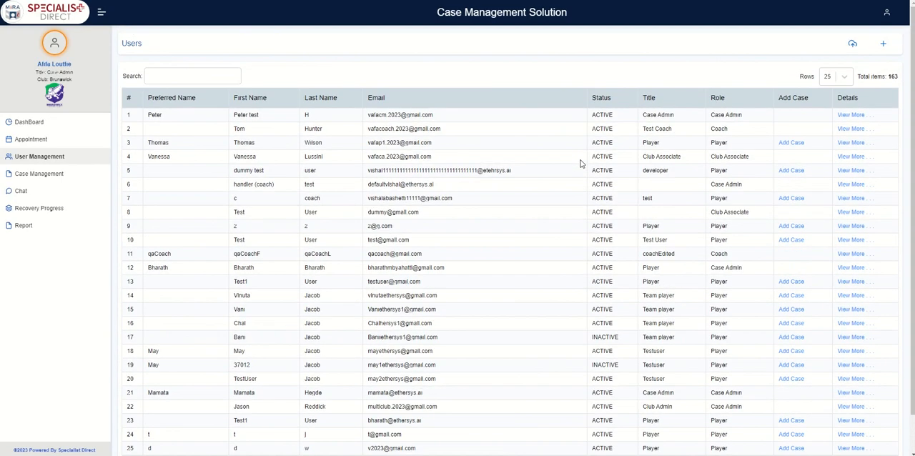
{"action": "left_click", "coordinate": [23, 226]}
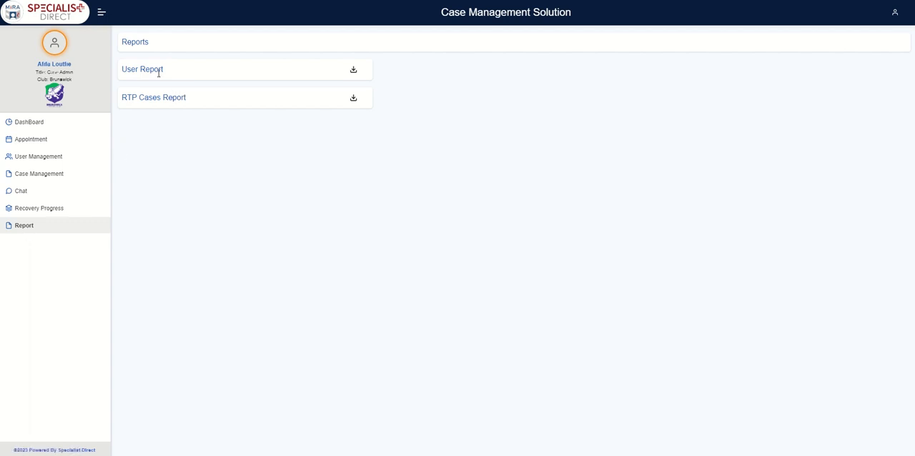
- Search the user list for the new player's first name
{"action": "left_click", "coordinate": [44, 163]}
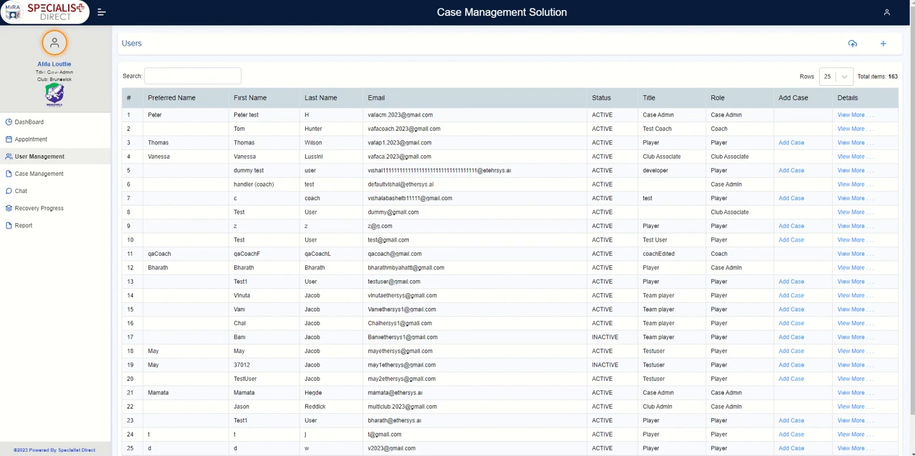
{"action": "left_click", "coordinate": [182, 75]}
{"action": "type", "text": "viva"}
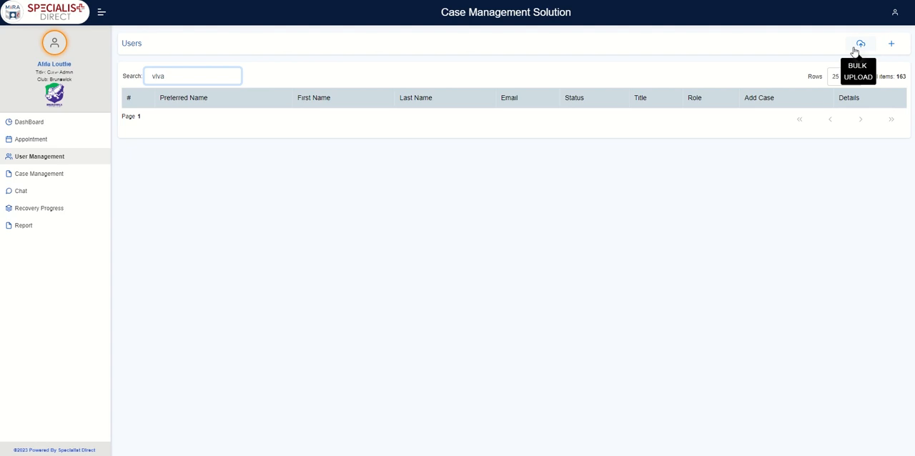
- Start a new user of type Player and set the title to Ms
{"action": "left_click", "coordinate": [890, 47]}
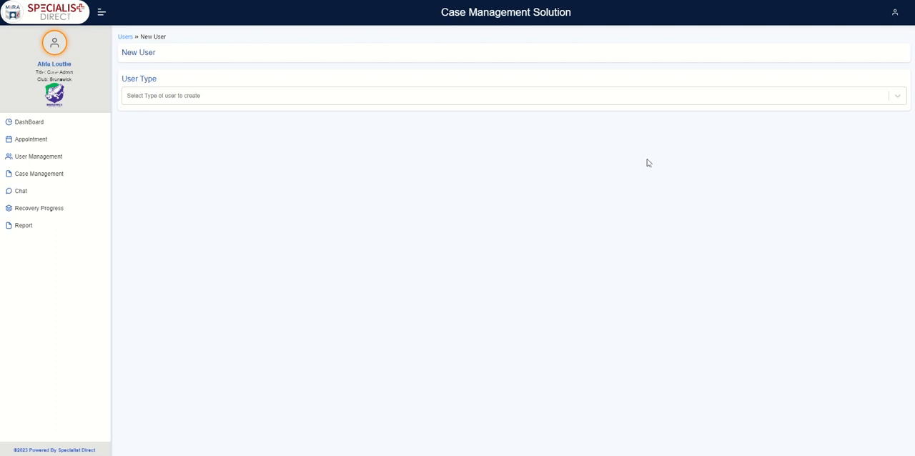
{"action": "left_click", "coordinate": [649, 103]}
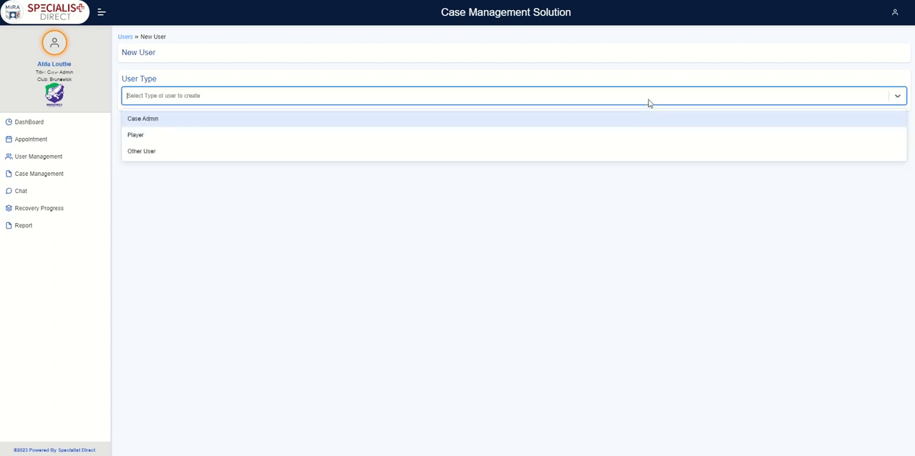
{"action": "left_click", "coordinate": [243, 136]}
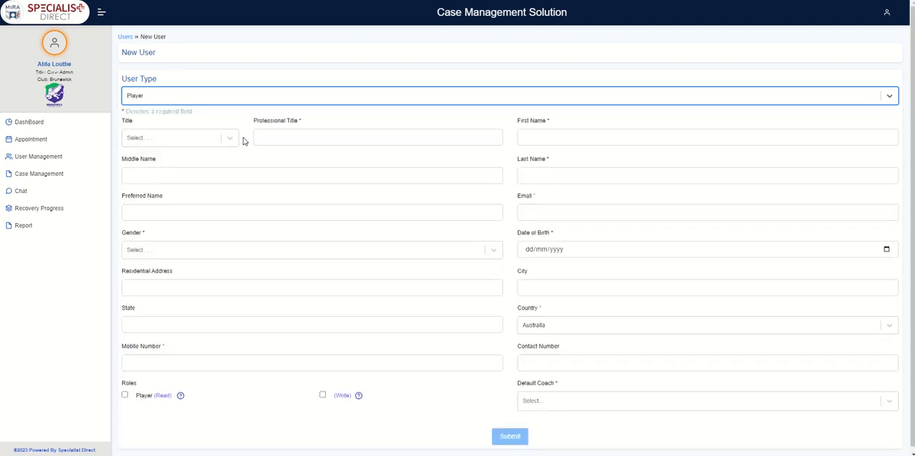
{"action": "left_click", "coordinate": [230, 139]}
{"action": "left_click", "coordinate": [212, 193]}
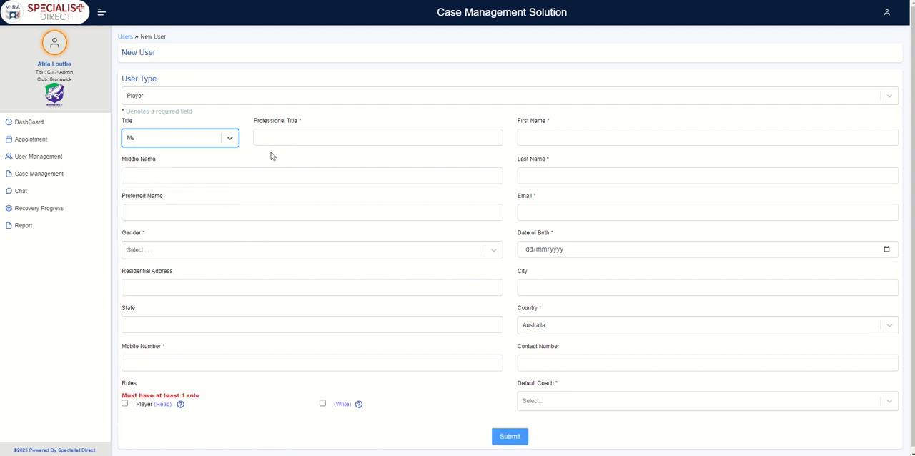
- Set the new user's professional title to Player and fill in the player's first and last name
{"action": "left_click", "coordinate": [280, 139]}
{"action": "left_click", "coordinate": [316, 161]}
{"action": "left_click", "coordinate": [572, 140]}
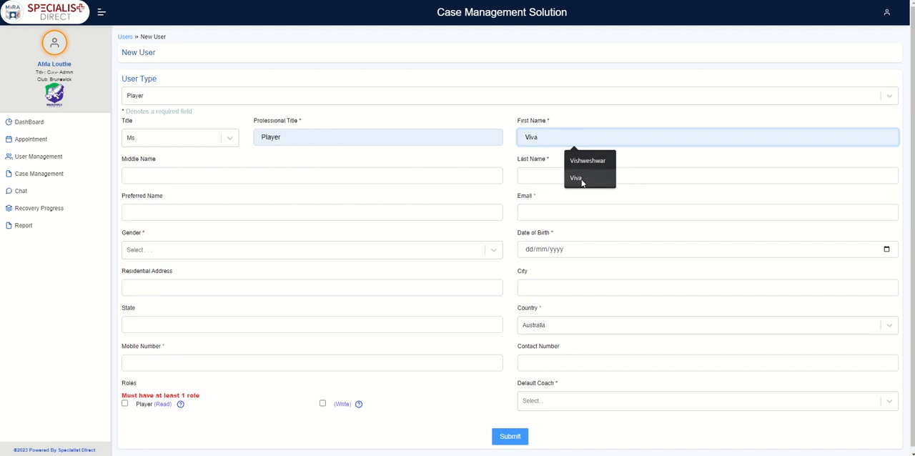
{"action": "left_click", "coordinate": [576, 177]}
{"action": "left_click", "coordinate": [580, 178]}
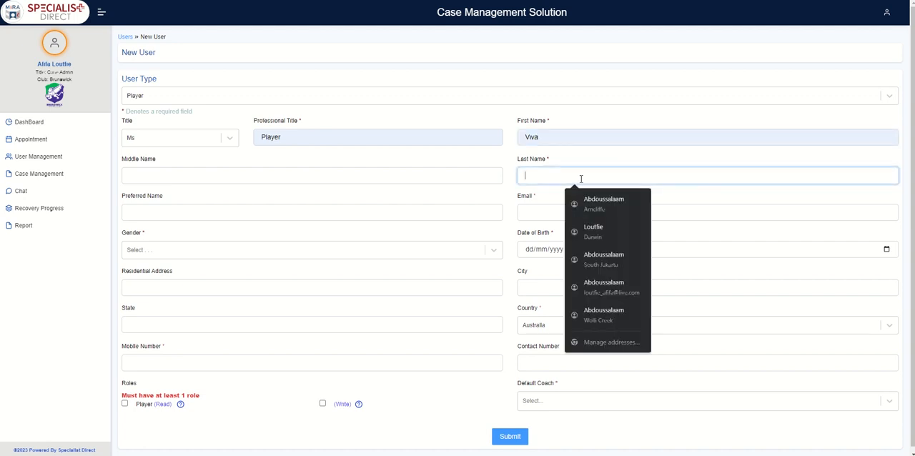
{"action": "left_click", "coordinate": [580, 197]}
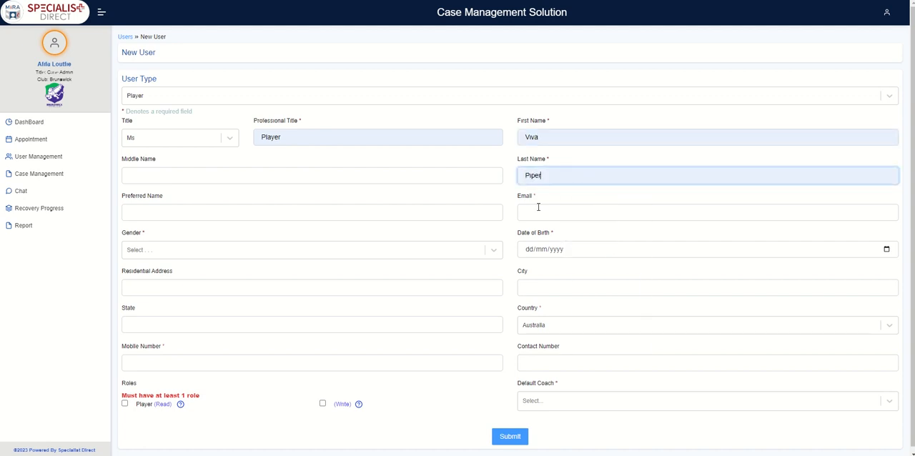
- Fill in the new player's email and set the gender to Female
{"action": "left_click", "coordinate": [552, 212]}
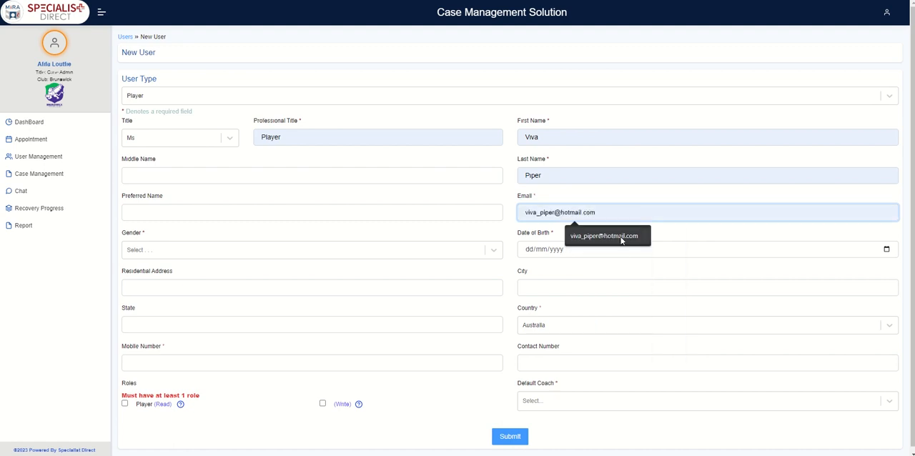
{"action": "left_click", "coordinate": [621, 237]}
{"action": "left_click", "coordinate": [412, 254]}
{"action": "left_click", "coordinate": [406, 289]}
- Enter the player's date of birth and fill in the address, city, state and mobile number from a saved address entry
{"action": "left_click", "coordinate": [541, 248]}
{"action": "left_click", "coordinate": [526, 249]}
{"action": "type", "text": "20/01/02000"}
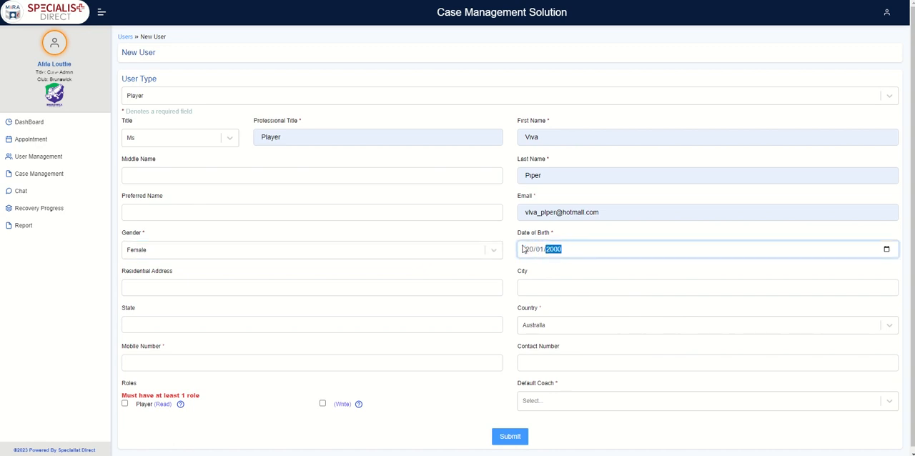
{"action": "left_click", "coordinate": [128, 287]}
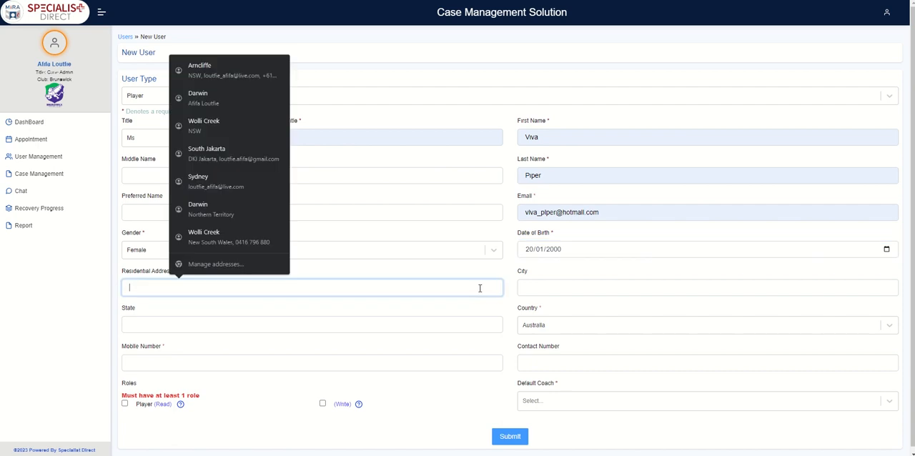
{"action": "left_click", "coordinate": [249, 77]}
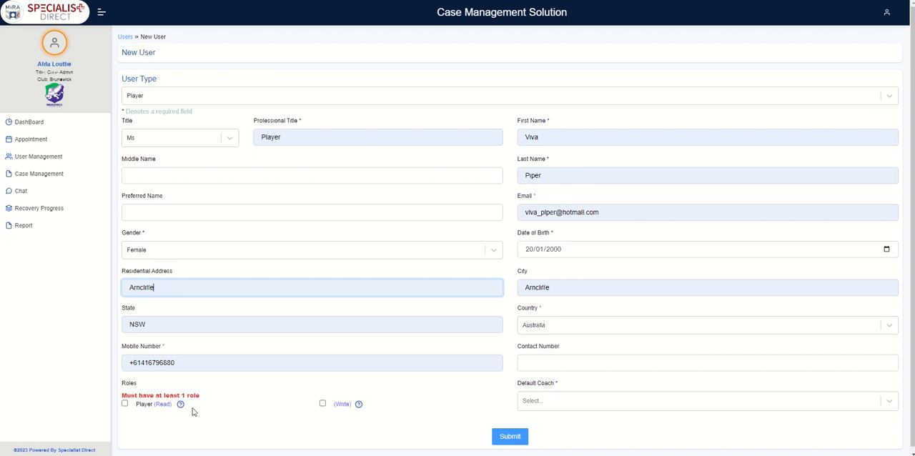
- Give the new player both the Read and Write roles, checking the explanation of each
{"action": "left_click", "coordinate": [125, 405]}
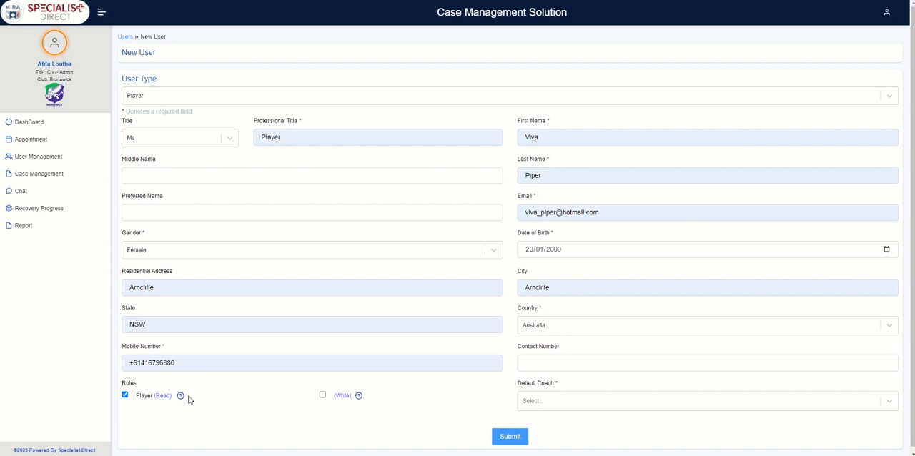
{"action": "mouse_move", "coordinate": [182, 398]}
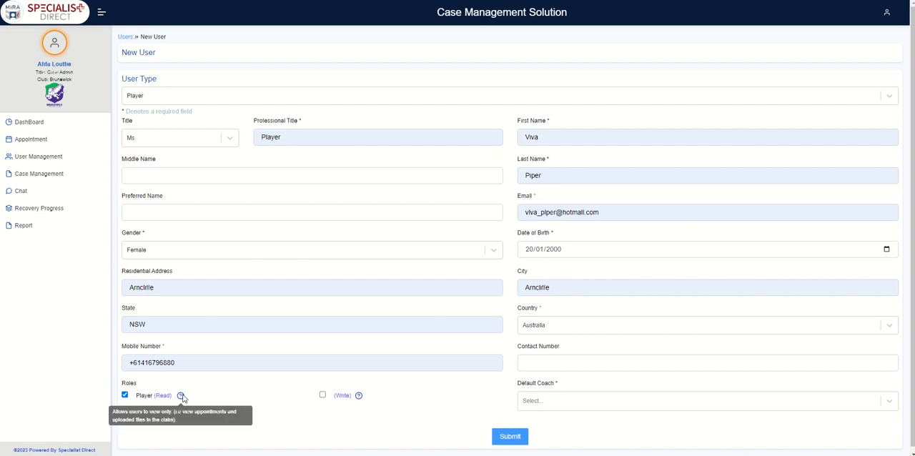
{"action": "mouse_move", "coordinate": [360, 398]}
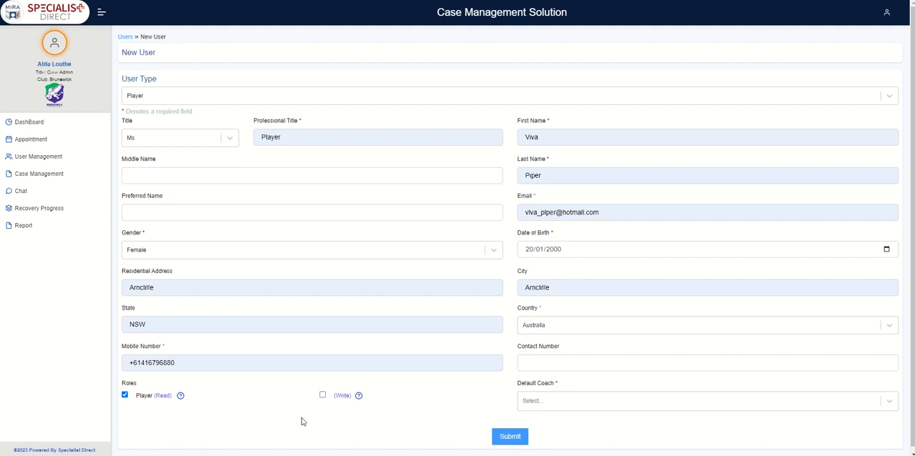
{"action": "left_click", "coordinate": [323, 397]}
{"action": "left_click", "coordinate": [608, 211]}
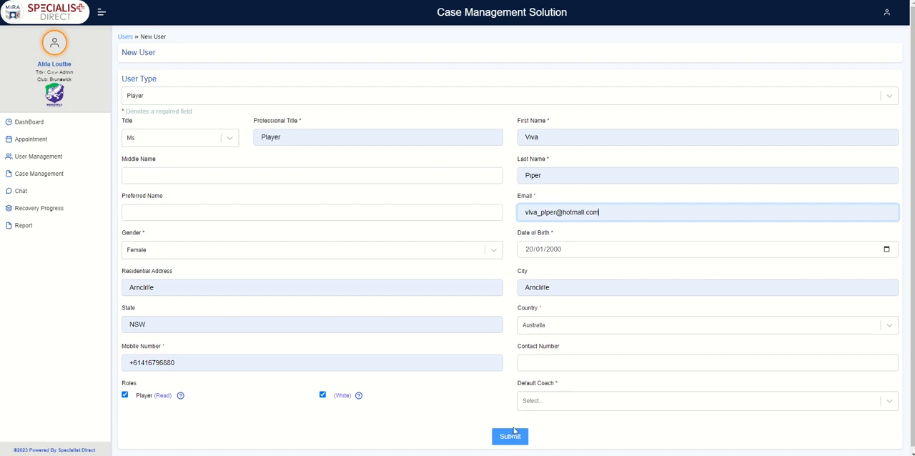
- Choose the third listed coach as the player's default coach and submit the new user
{"action": "left_click", "coordinate": [551, 404]}
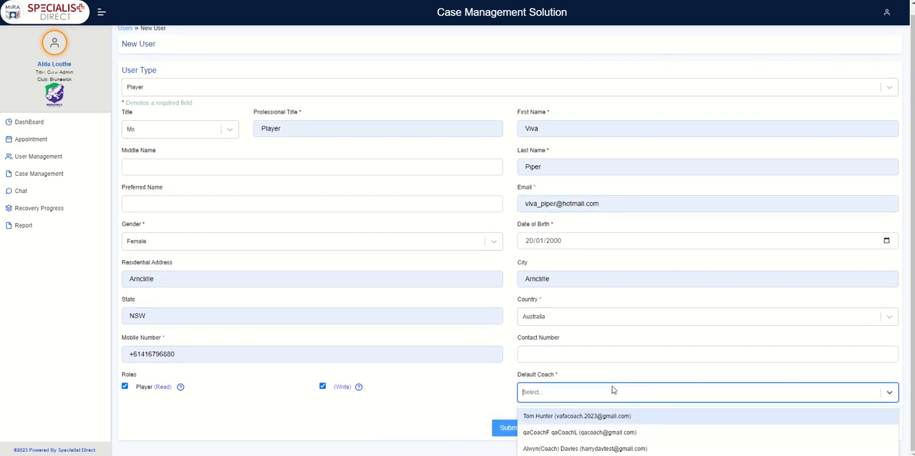
{"action": "left_click", "coordinate": [611, 448]}
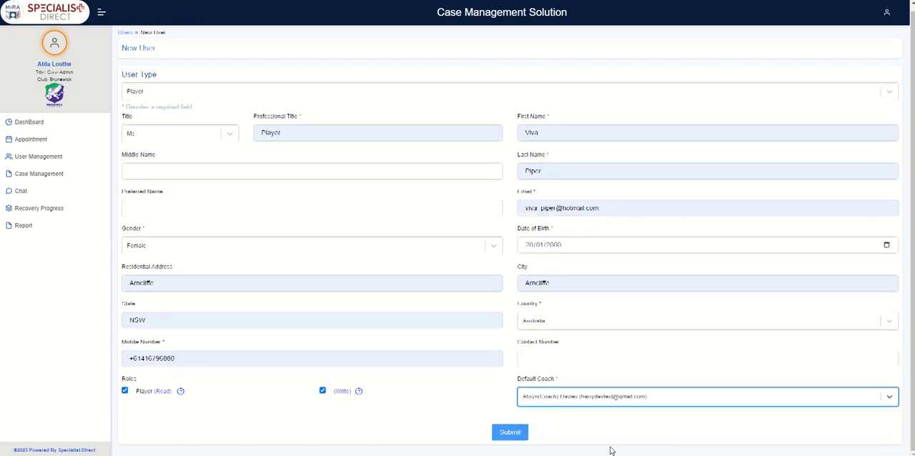
{"action": "left_click", "coordinate": [486, 407]}
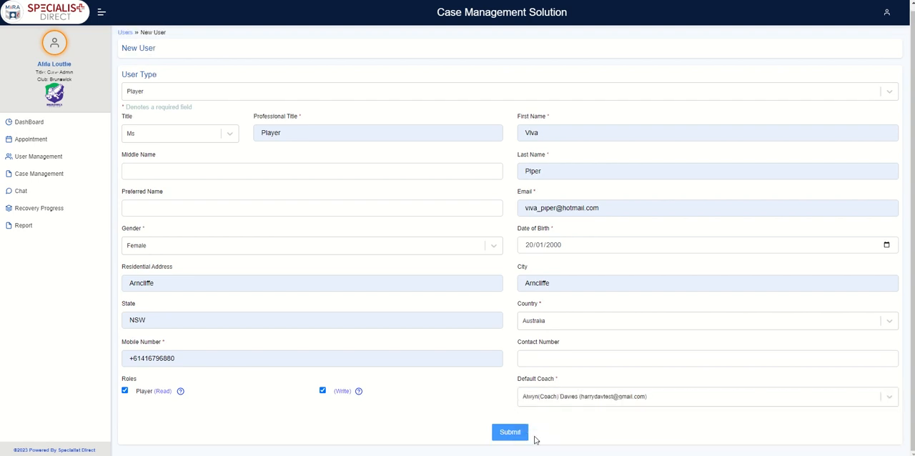
{"action": "left_click", "coordinate": [510, 433]}
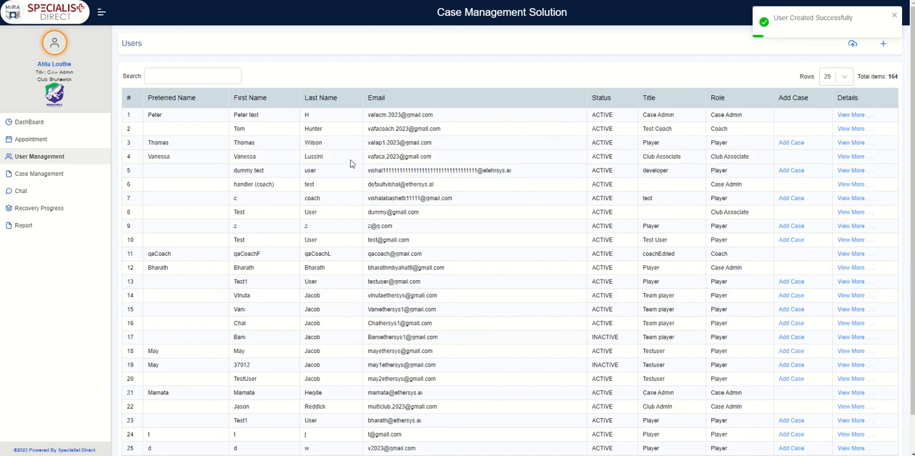
- Search the user list for the newly created player and view the list of RTP cases
{"action": "left_click", "coordinate": [197, 76]}
{"action": "type", "text": "vivs"}
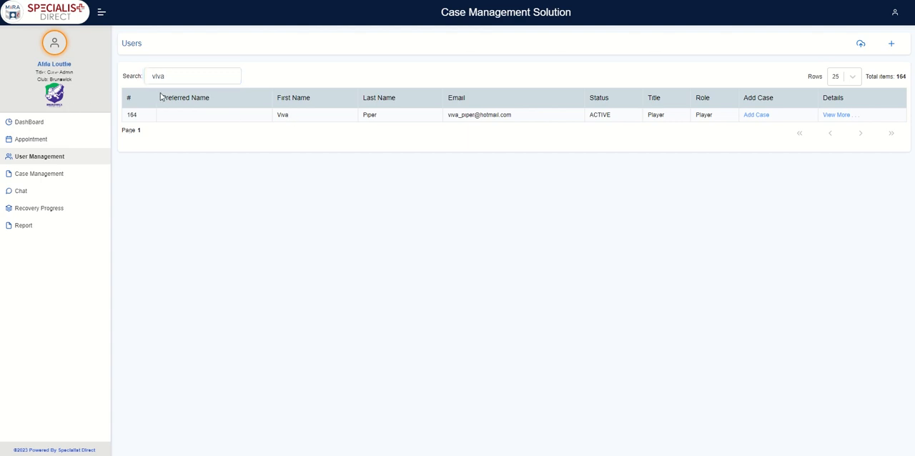
{"action": "left_click", "coordinate": [59, 175]}
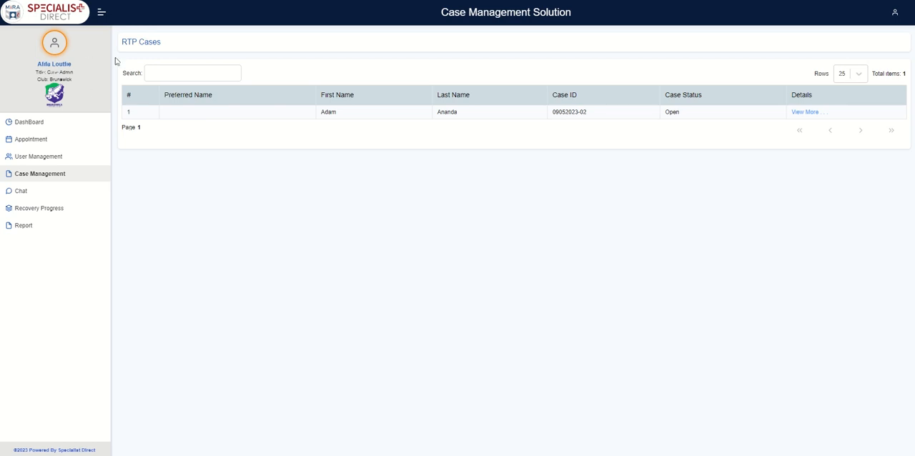
- Look up the new player by first name in the user list and open a blank RTP case
{"action": "left_click", "coordinate": [60, 164]}
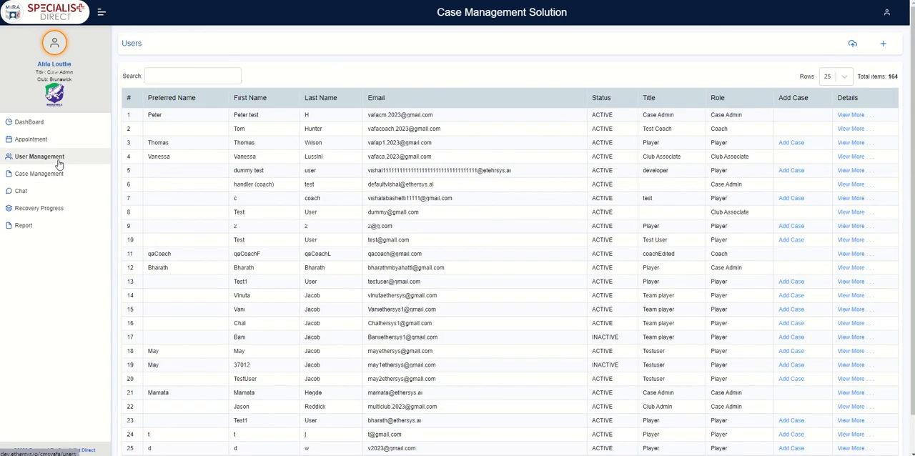
{"action": "left_click", "coordinate": [158, 76]}
{"action": "type", "text": "vita"}
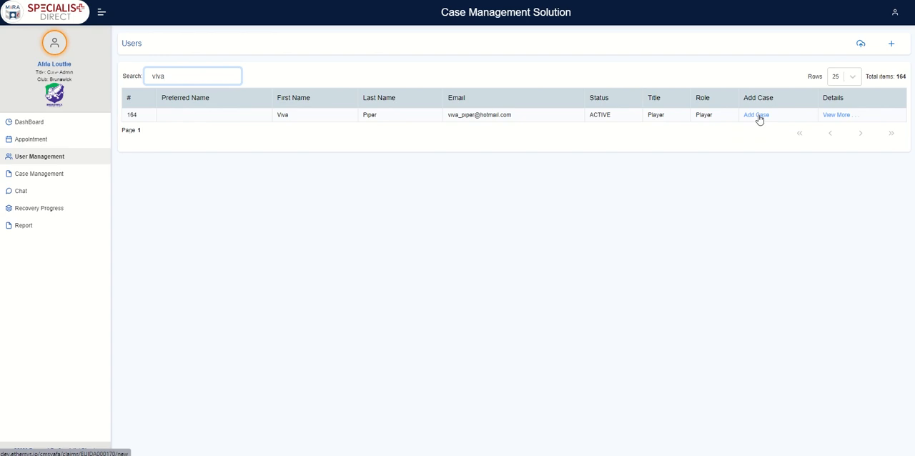
{"action": "left_click", "coordinate": [756, 115]}
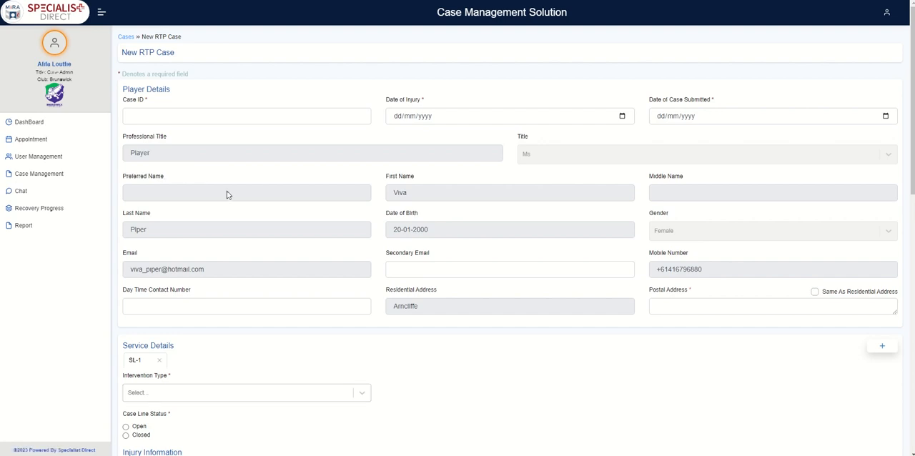
- Open the existing RTP case for editing, add a second service line and remove it again
{"action": "left_click", "coordinate": [30, 176]}
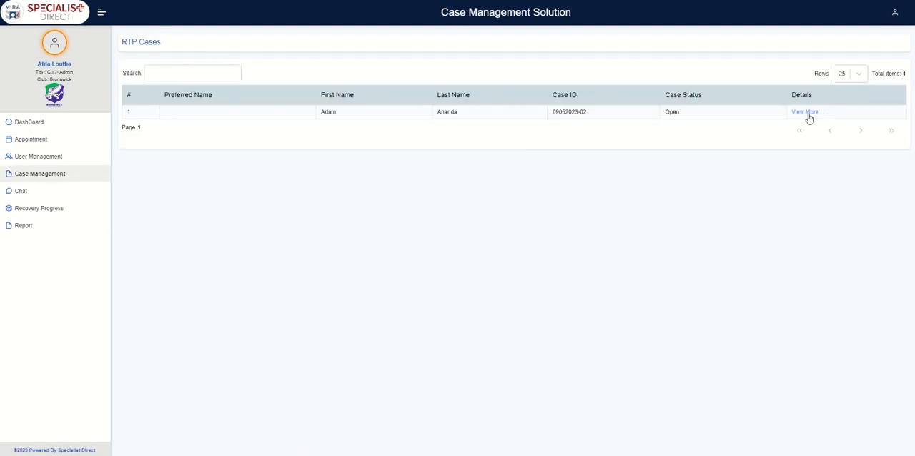
{"action": "left_click", "coordinate": [808, 114]}
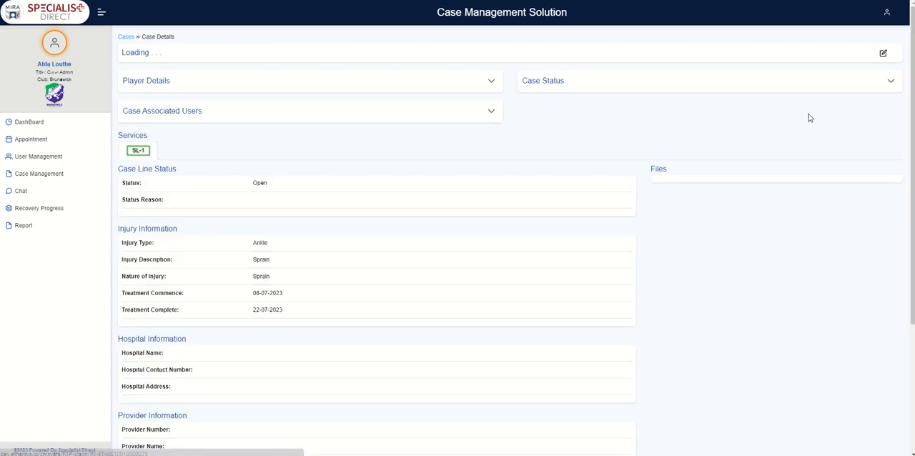
{"action": "left_click", "coordinate": [883, 55]}
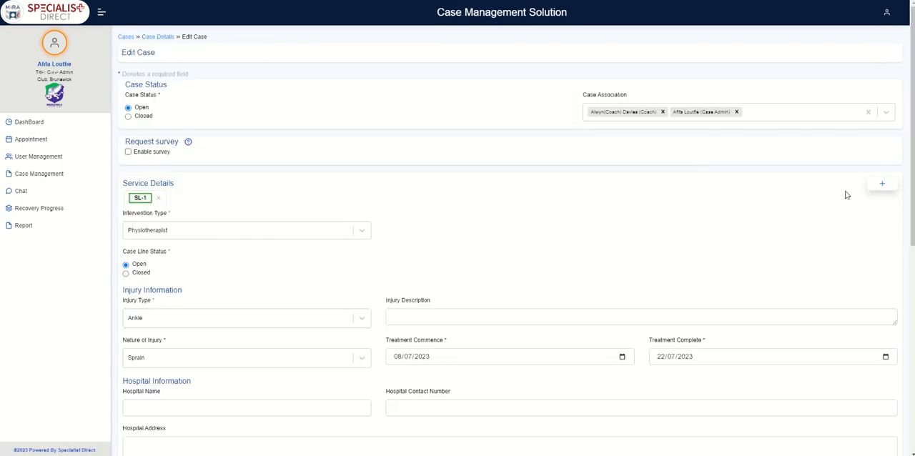
{"action": "left_click", "coordinate": [872, 189]}
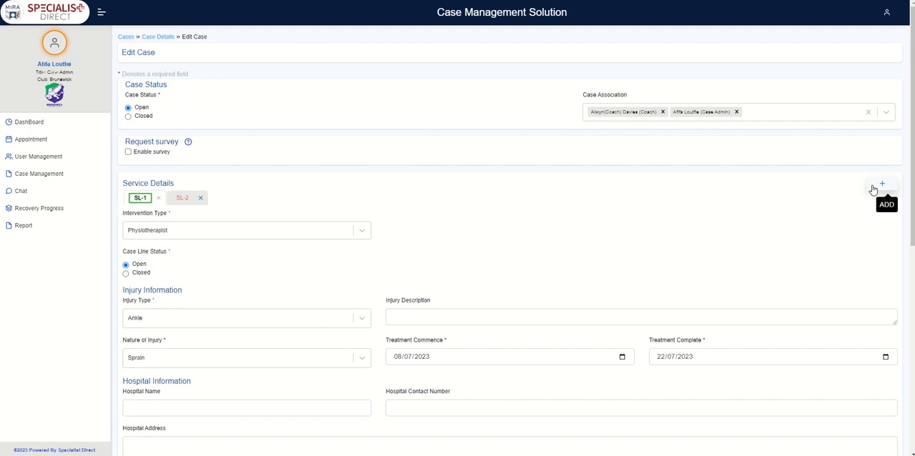
{"action": "left_click", "coordinate": [200, 198]}
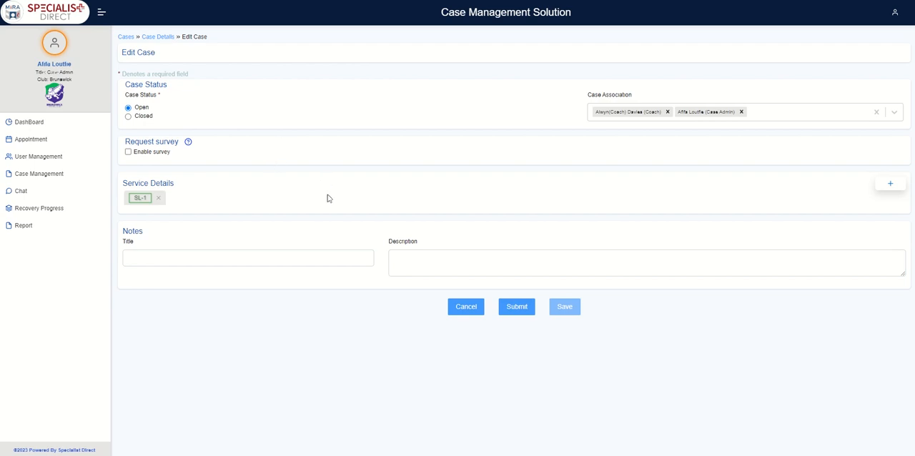
- Return to the user list, search for the new player's first name and start a new RTP case for that player
{"action": "left_click", "coordinate": [52, 160]}
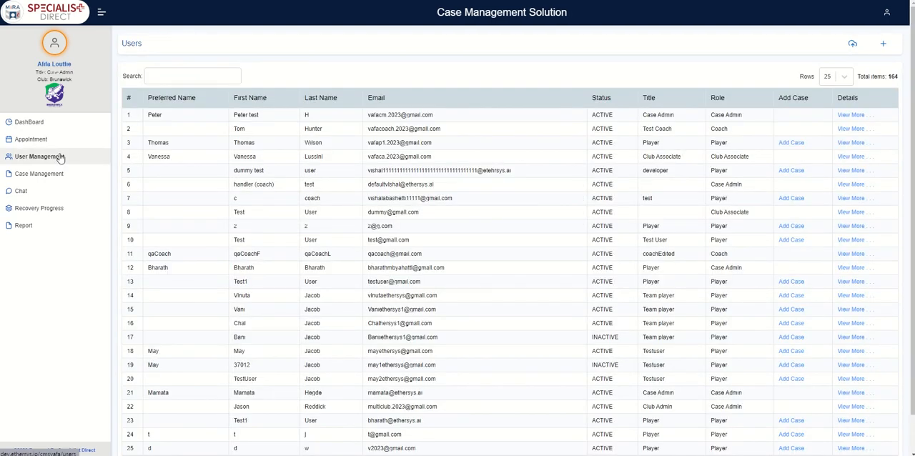
{"action": "left_click", "coordinate": [195, 76]}
{"action": "type", "text": "viva"}
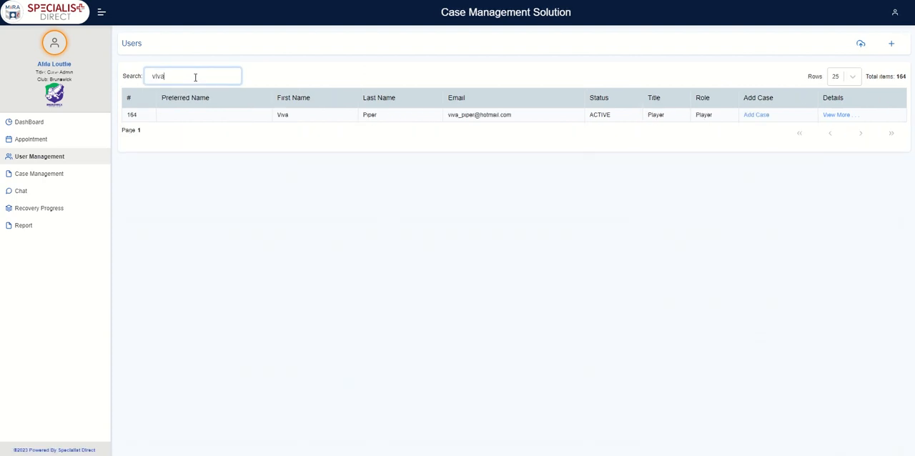
{"action": "left_click", "coordinate": [755, 115]}
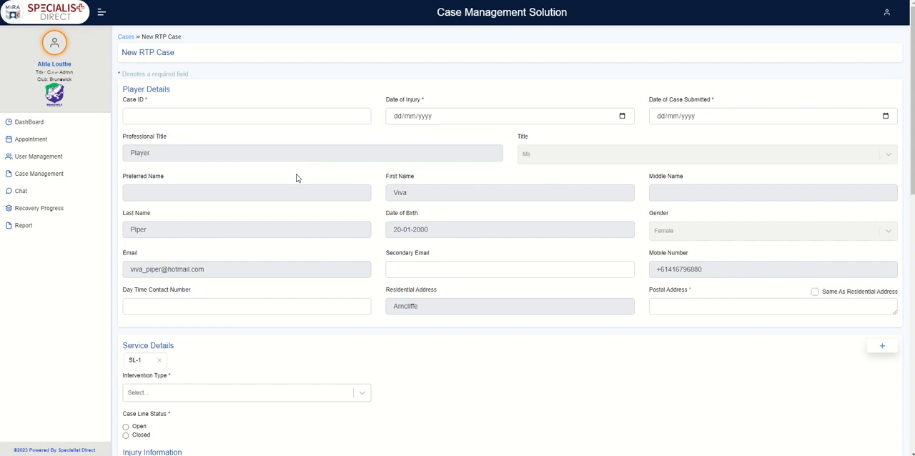
- Fill in the case ID from a previously used entry and change its last digit to 4
{"action": "left_click", "coordinate": [283, 117]}
{"action": "left_click", "coordinate": [204, 174]}
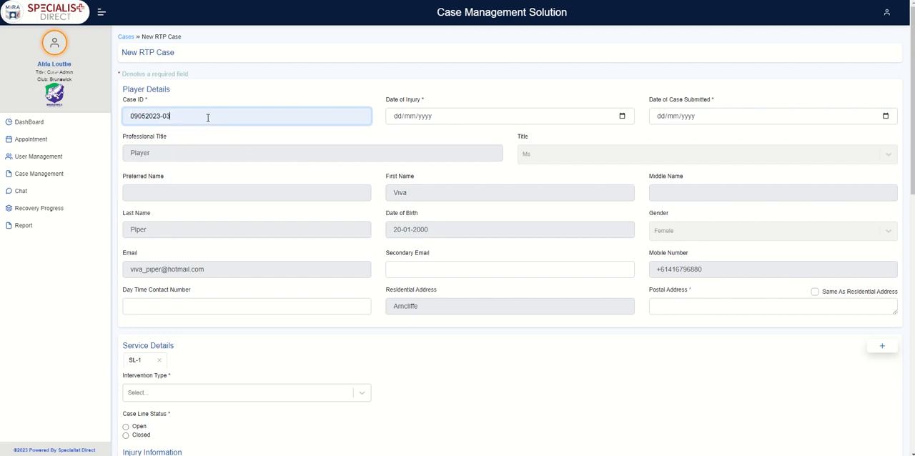
{"action": "key", "text": "BackSpace"}
{"action": "type", "text": "4"}
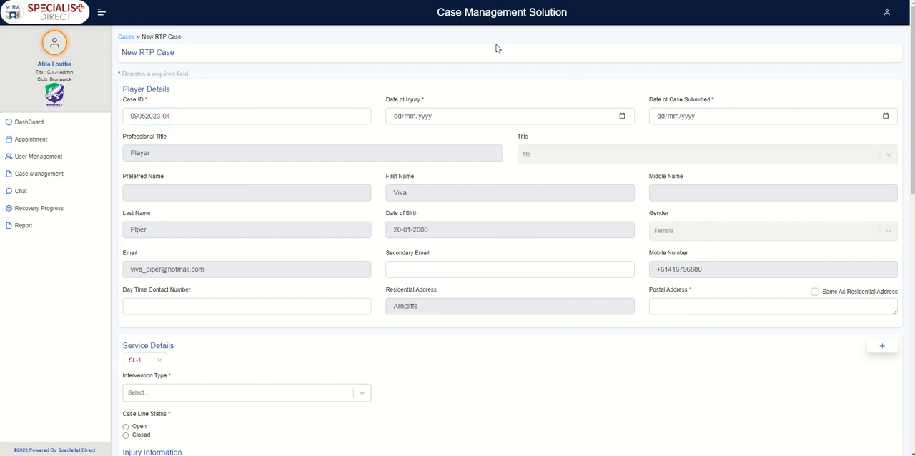
- Set both the date of injury and the date of case submitted to 10/07/2023
{"action": "left_click", "coordinate": [592, 116]}
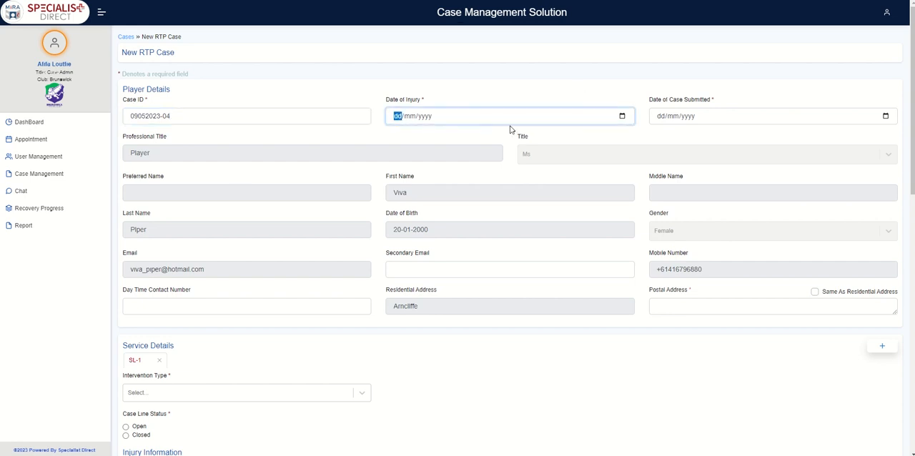
{"action": "left_click", "coordinate": [622, 116]}
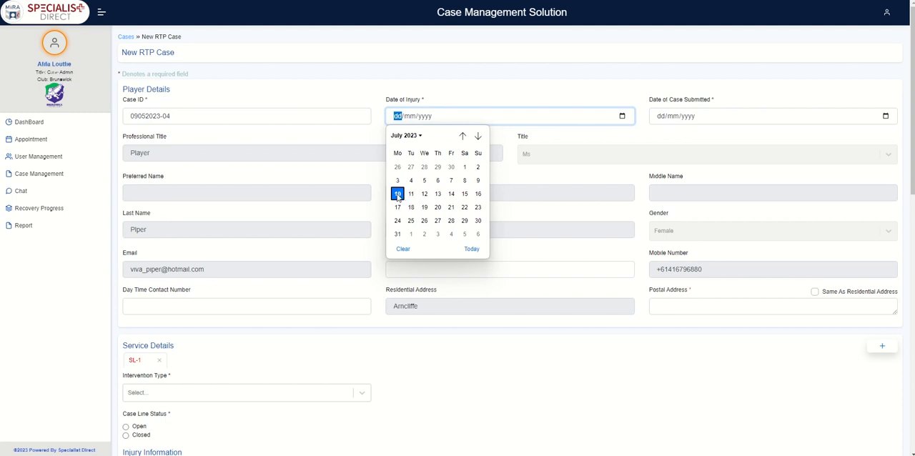
{"action": "left_click", "coordinate": [398, 194]}
{"action": "left_click", "coordinate": [885, 115]}
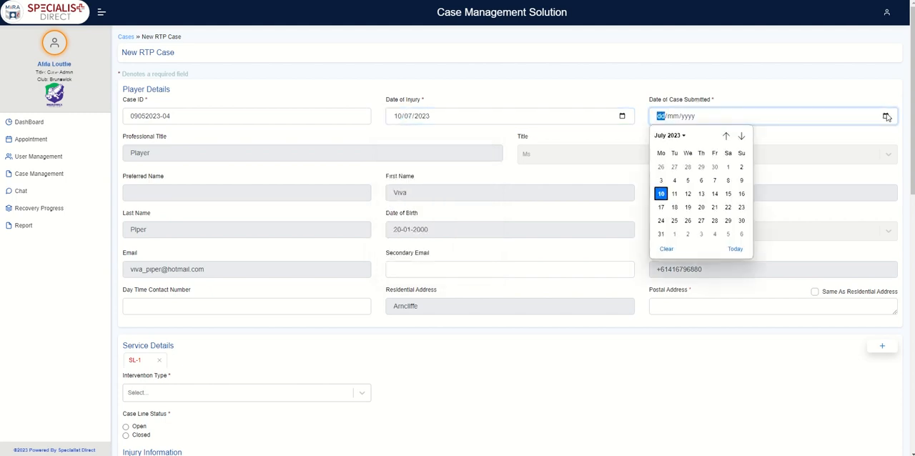
{"action": "left_click", "coordinate": [662, 197]}
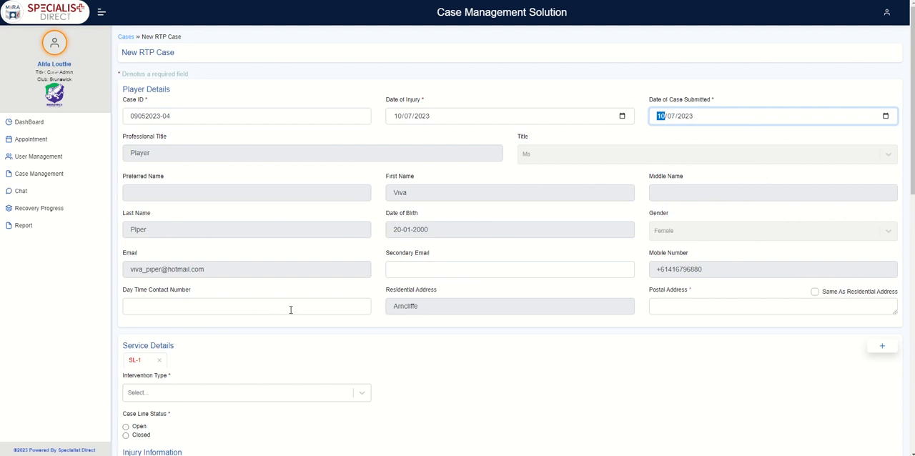
- Fill in the player's postal address with the same suburb as the residential address
{"action": "left_click", "coordinate": [692, 305]}
{"action": "type", "text": "Arn"}
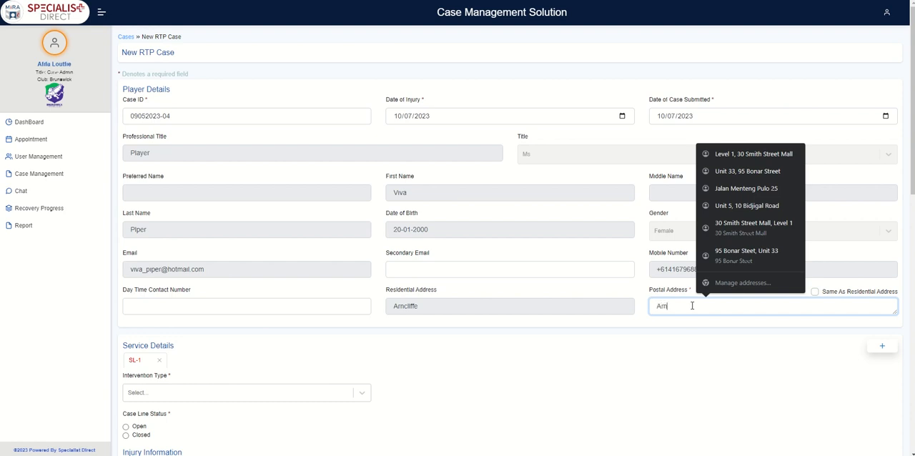
{"action": "type", "text": "cliffe"}
{"action": "left_click", "coordinate": [661, 379]}
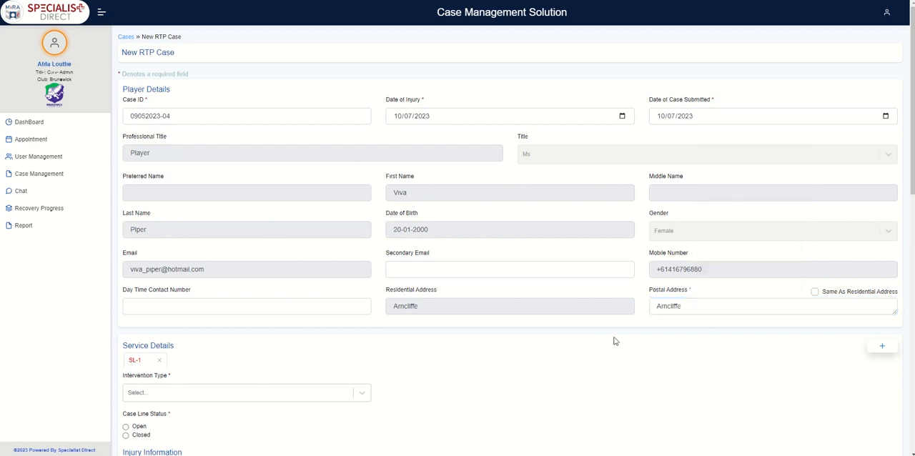
- Set the first service line's intervention type to Physiotherapist and its case line status to Open
{"action": "scroll", "coordinate": [171, 121], "scroll_direction": "down", "scroll_amount": 3}
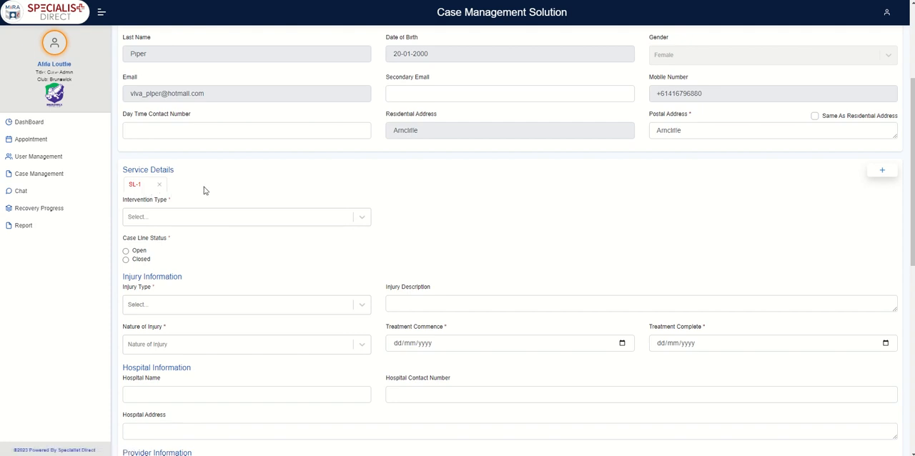
{"action": "left_click", "coordinate": [363, 217]}
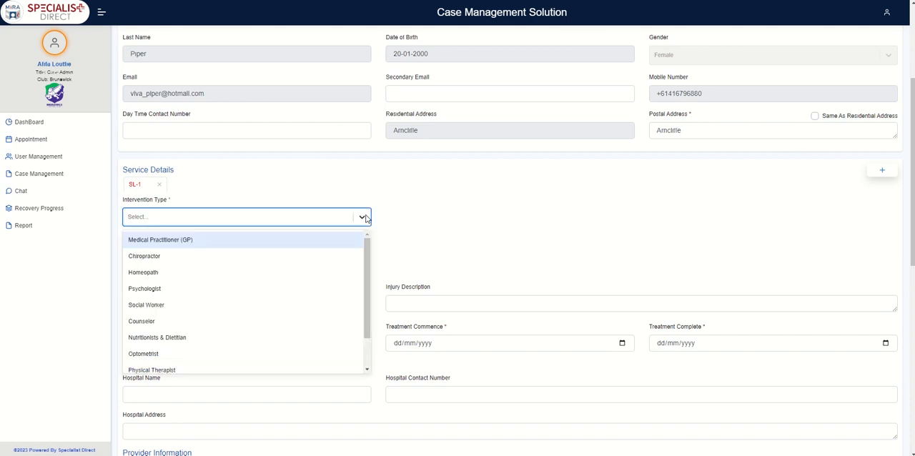
{"action": "scroll", "coordinate": [370, 290], "scroll_direction": "down", "scroll_amount": 2}
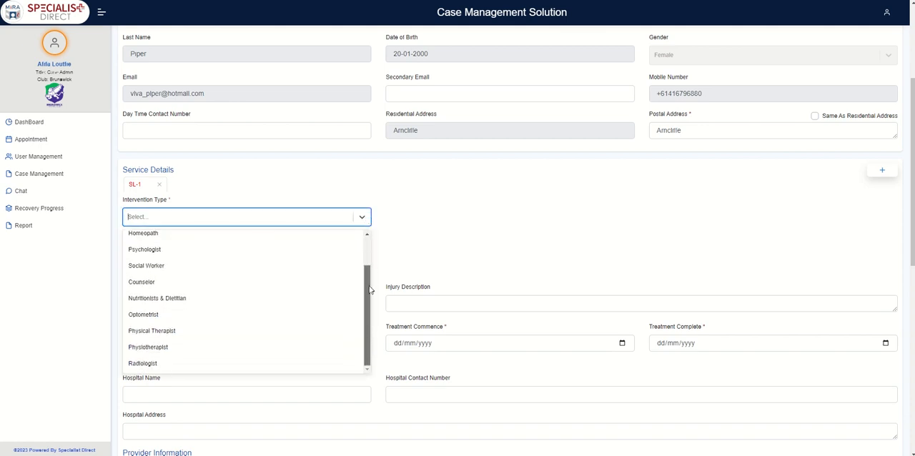
{"action": "left_click", "coordinate": [224, 353]}
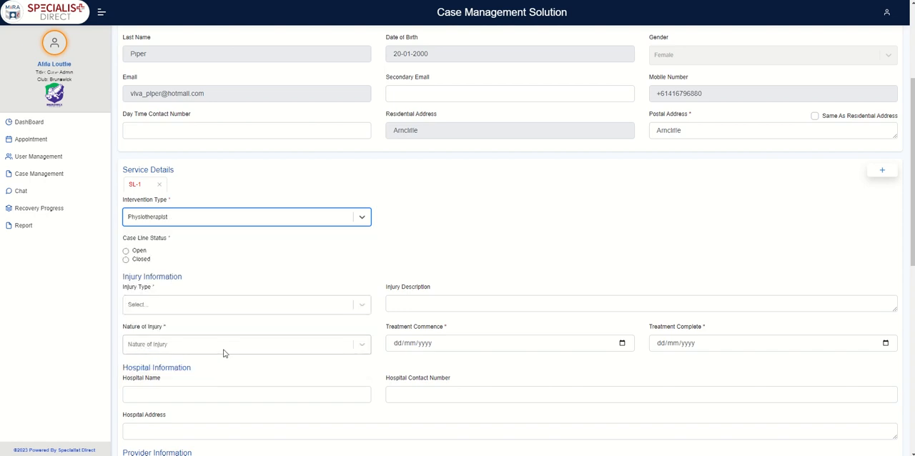
{"action": "left_click", "coordinate": [126, 252]}
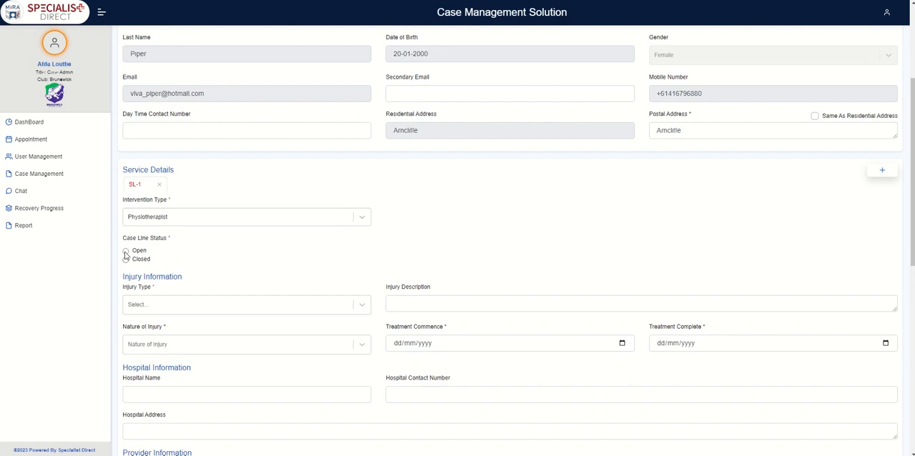
- Record the injury with Ankle as the injury type and Sprain as the nature of injury
{"action": "left_click", "coordinate": [366, 306]}
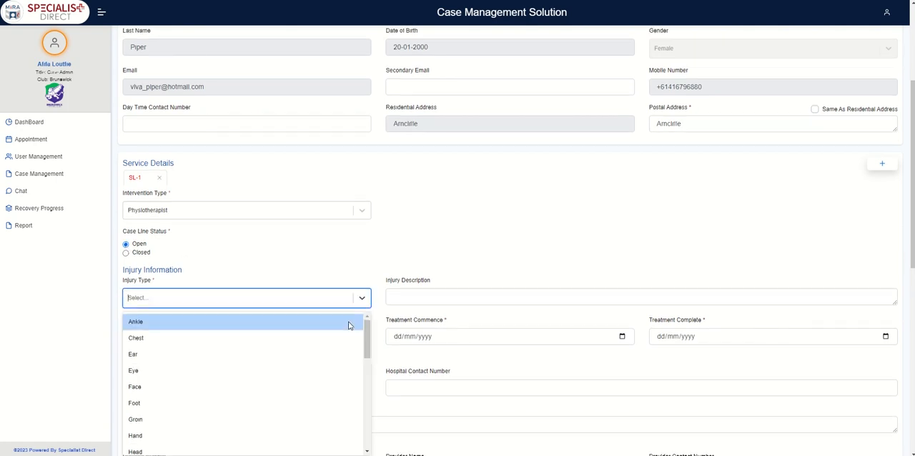
{"action": "left_click", "coordinate": [349, 322]}
{"action": "left_click", "coordinate": [367, 340]}
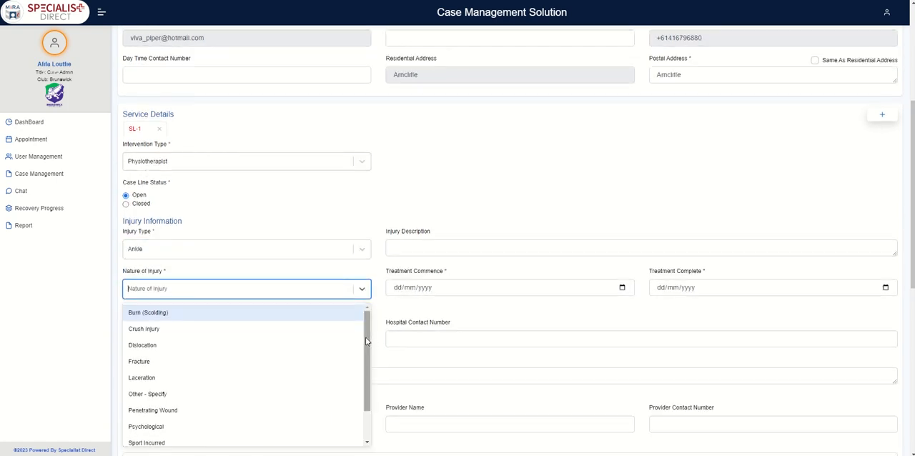
{"action": "left_click_drag", "start_coordinate": [369, 350], "coordinate": [301, 423]}
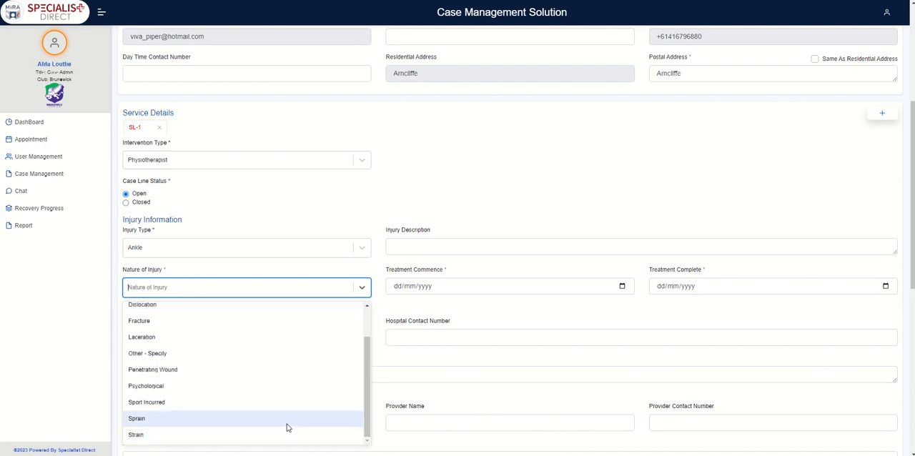
{"action": "left_click", "coordinate": [288, 426]}
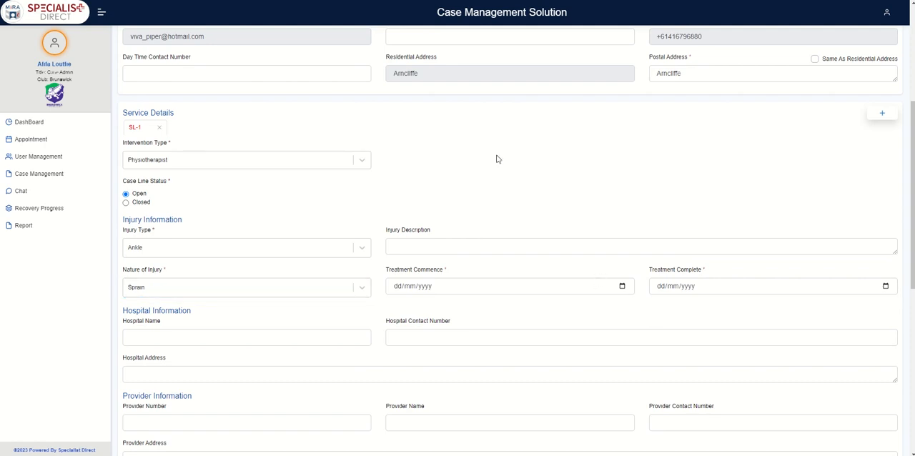
- Set the treatment commence date to 11/07/2023 and the treatment complete date to 25/07/2023
{"action": "left_click", "coordinate": [622, 287]}
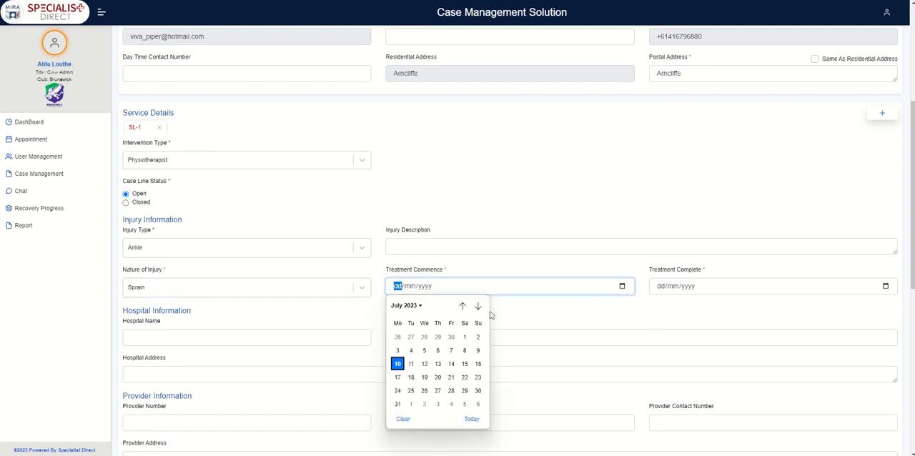
{"action": "left_click", "coordinate": [411, 363]}
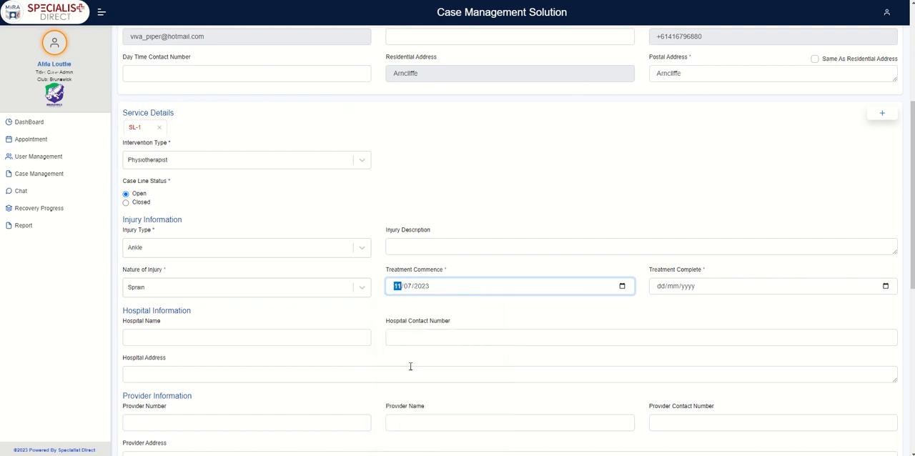
{"action": "left_click", "coordinate": [885, 287]}
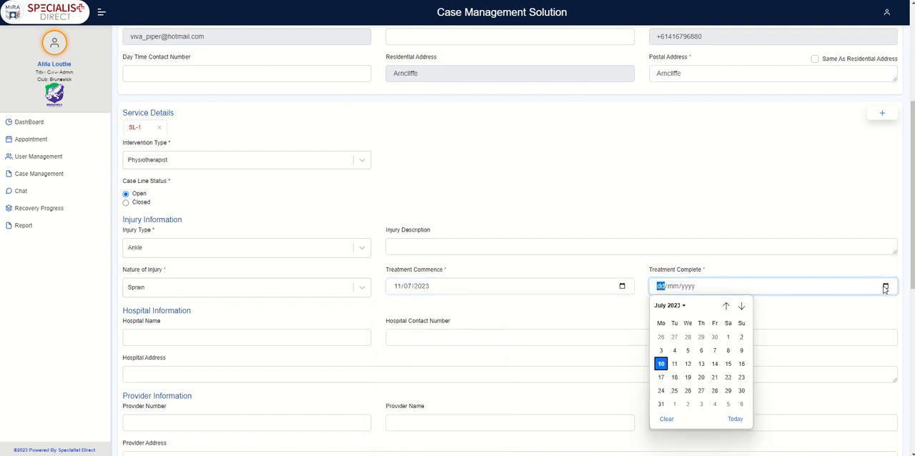
{"action": "left_click", "coordinate": [674, 390]}
{"action": "left_click", "coordinate": [373, 318]}
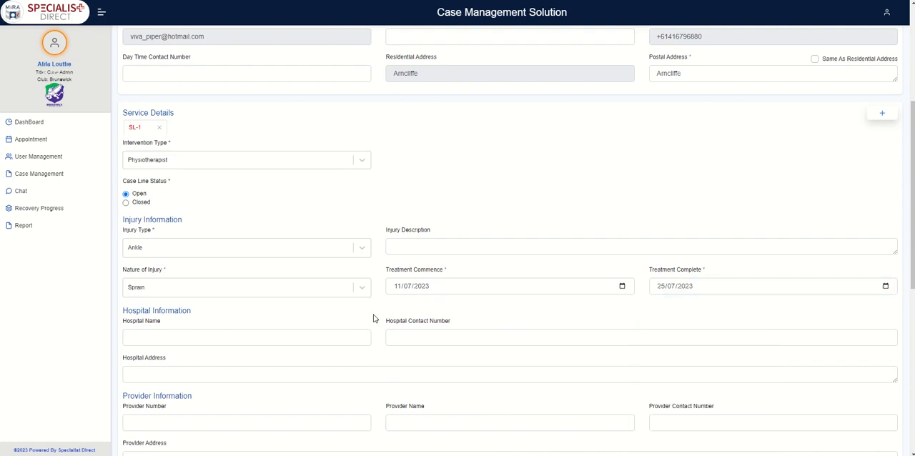
- Open the file chooser for the service's uploads and close it without selecting a file
{"action": "scroll", "coordinate": [326, 327], "scroll_direction": "down", "scroll_amount": 3}
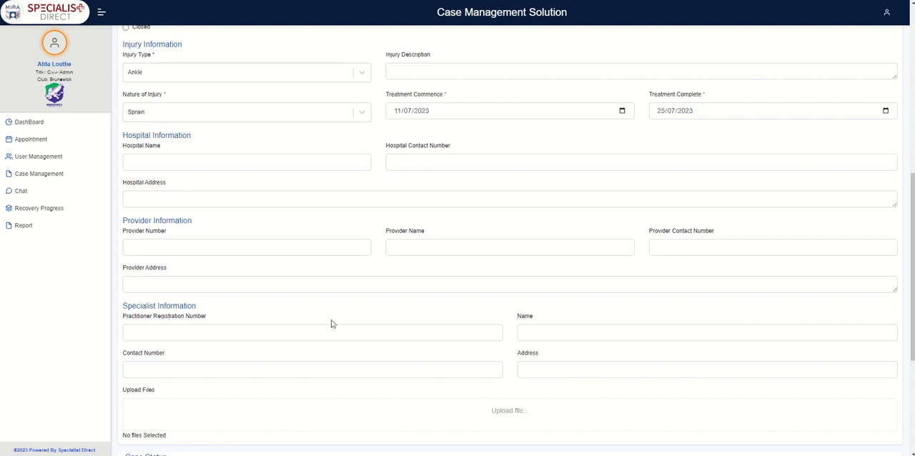
{"action": "scroll", "coordinate": [331, 324], "scroll_direction": "down", "scroll_amount": 3}
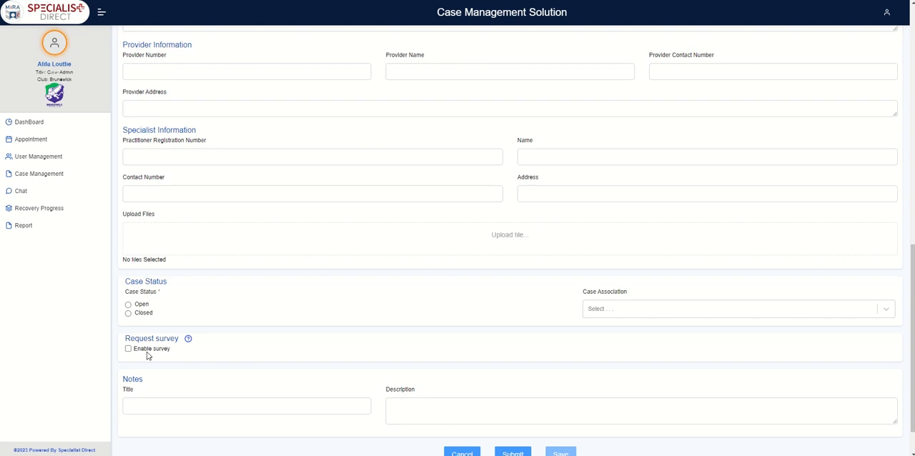
{"action": "left_click", "coordinate": [508, 239]}
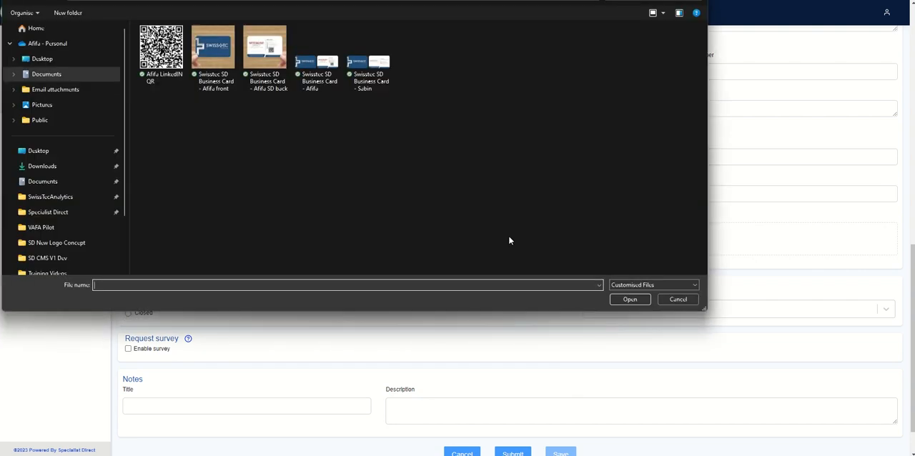
{"action": "left_click", "coordinate": [684, 300]}
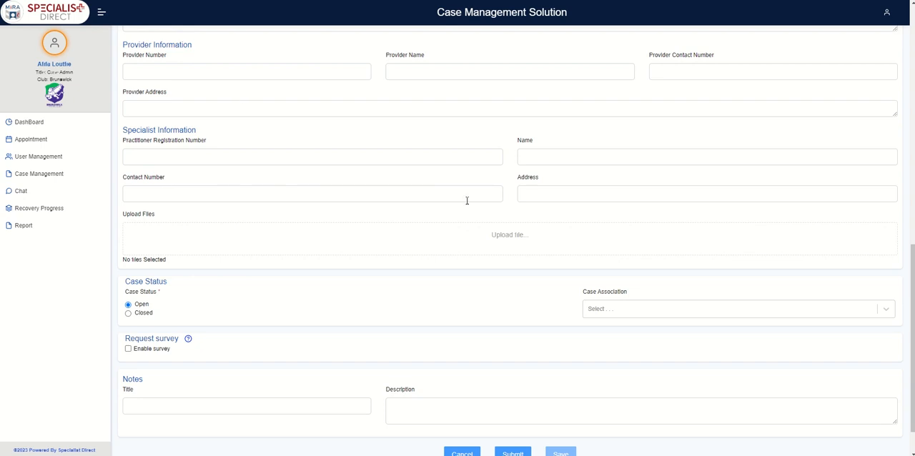
- Associate the case with the coach whose listed first name includes "(Coach)"
{"action": "left_click", "coordinate": [887, 317]}
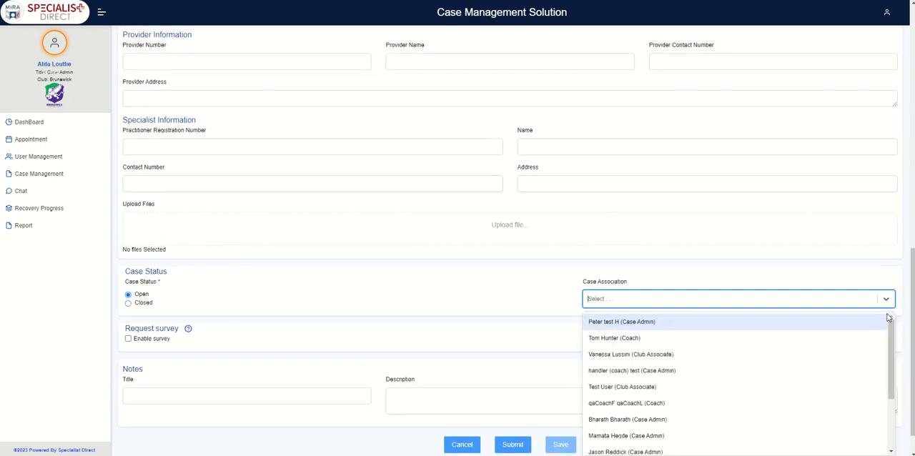
{"action": "scroll", "coordinate": [895, 372], "scroll_direction": "down", "scroll_amount": 1}
{"action": "scroll", "coordinate": [895, 372], "scroll_direction": "down", "scroll_amount": 3}
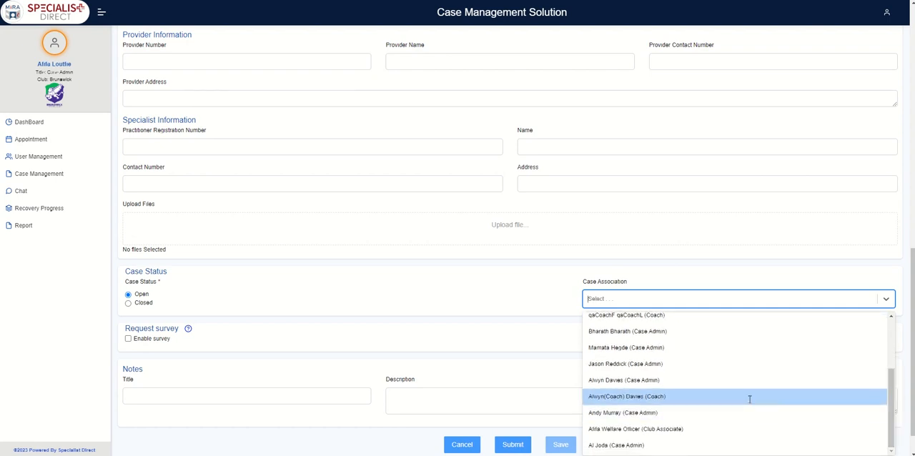
{"action": "left_click", "coordinate": [748, 397]}
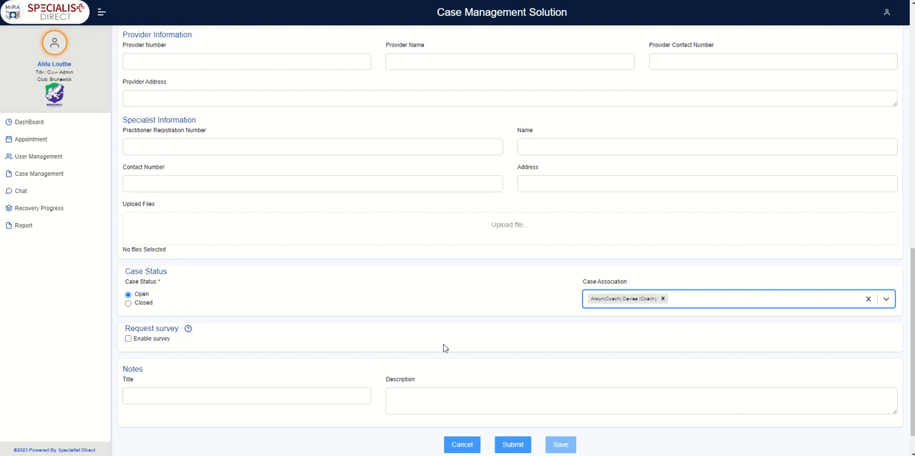
{"action": "left_click", "coordinate": [513, 310]}
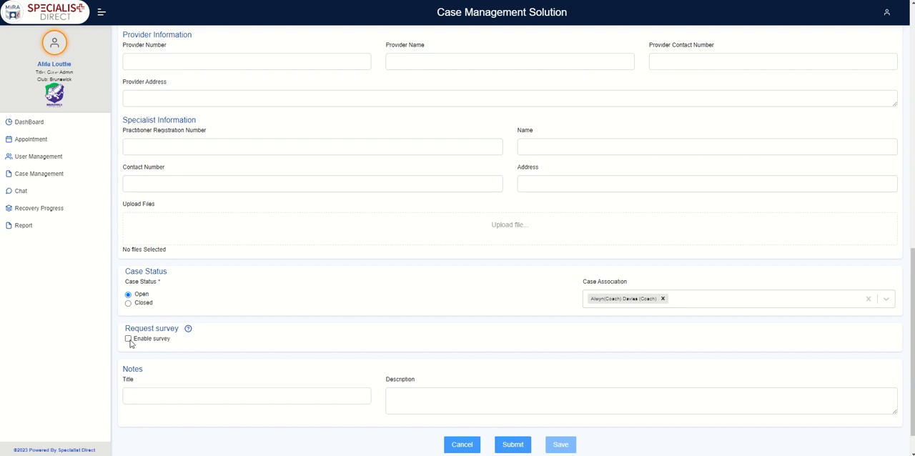
- Title the case note "Case Notes 1", leave its description blank and submit the new RTP case
{"action": "mouse_move", "coordinate": [190, 334]}
{"action": "left_click", "coordinate": [235, 398]}
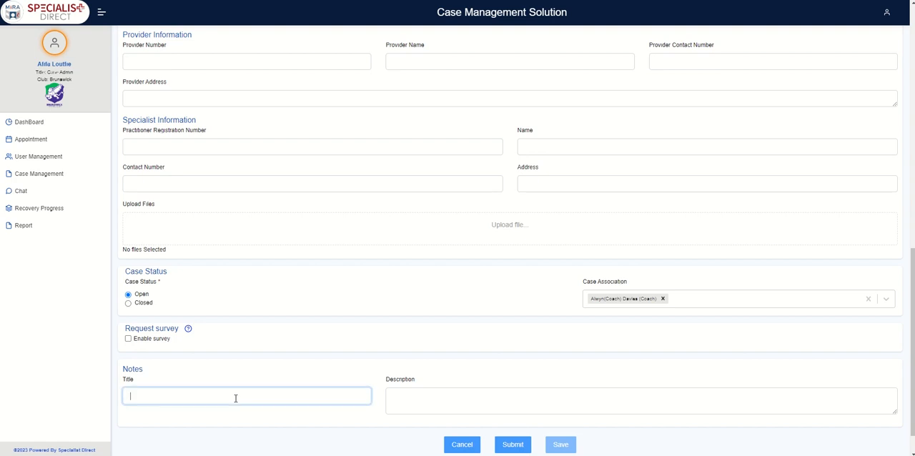
{"action": "type", "text": "Case Notes 1"}
{"action": "left_click", "coordinate": [443, 398]}
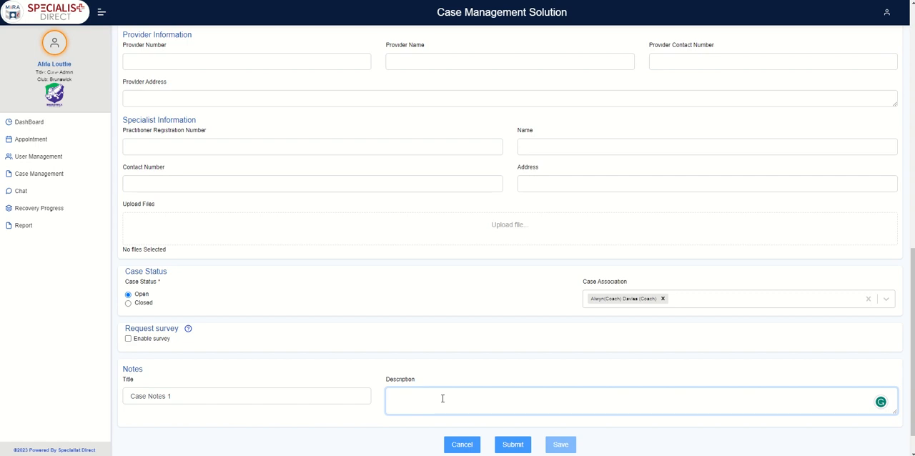
{"action": "scroll", "coordinate": [510, 243], "scroll_direction": "down", "scroll_amount": 1}
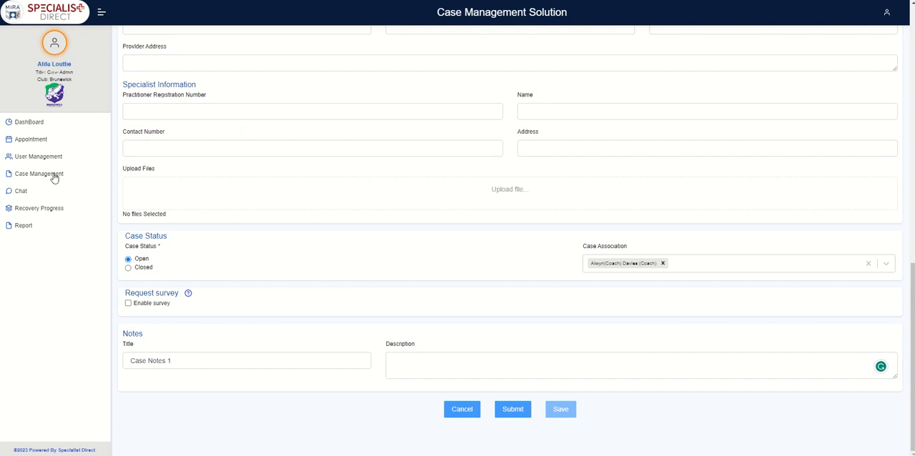
{"action": "left_click", "coordinate": [509, 413]}
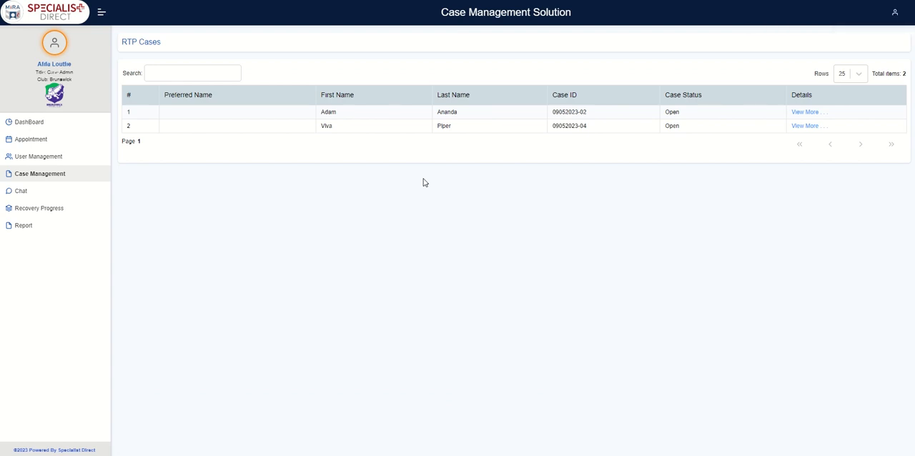
- Open the new player's RTP case for editing, and add a second service line and switch to it
{"action": "left_click", "coordinate": [807, 126]}
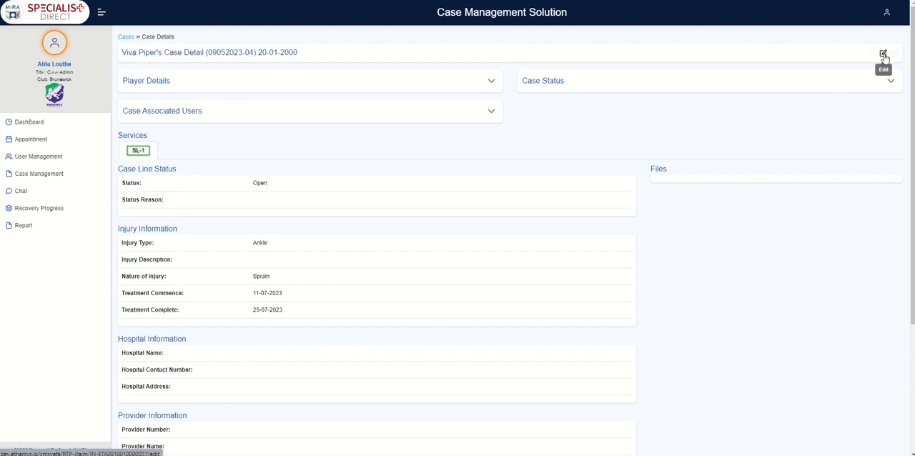
{"action": "left_click", "coordinate": [884, 55]}
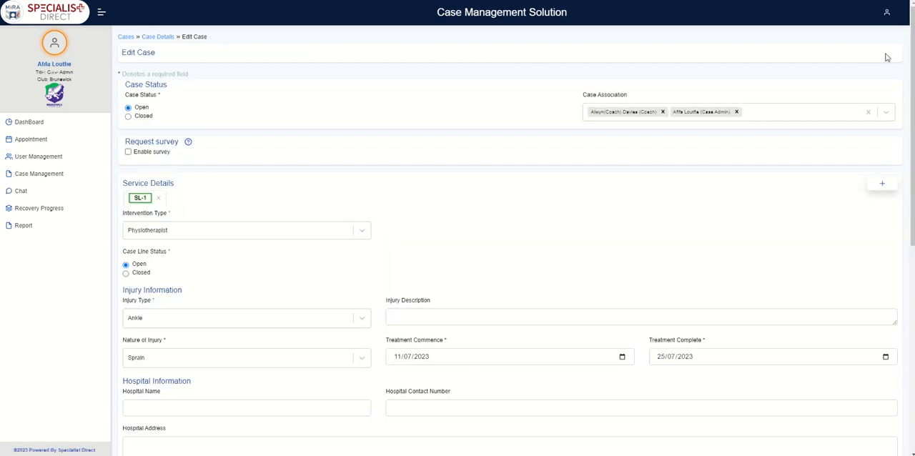
{"action": "left_click", "coordinate": [880, 187]}
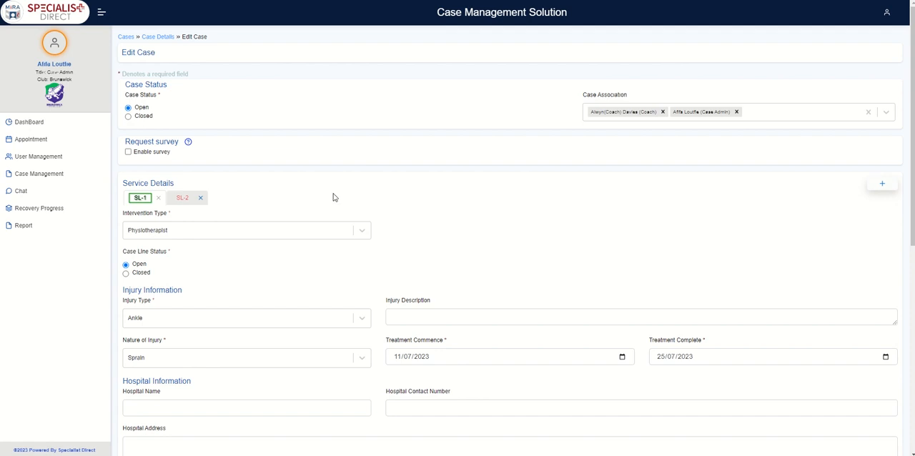
{"action": "left_click", "coordinate": [182, 200]}
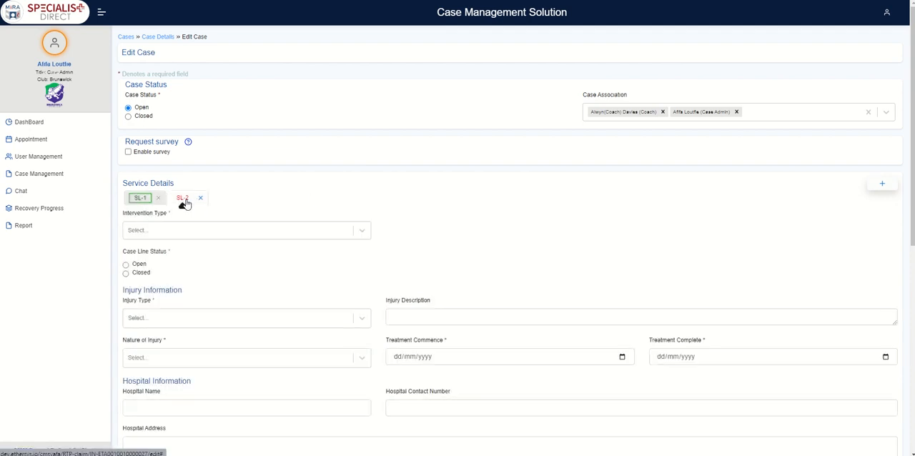
- Set the second service line's intervention type to Physiotherapist and its injury type to Knee
{"action": "left_click", "coordinate": [362, 233]}
{"action": "left_click_drag", "start_coordinate": [367, 310], "coordinate": [368, 340]}
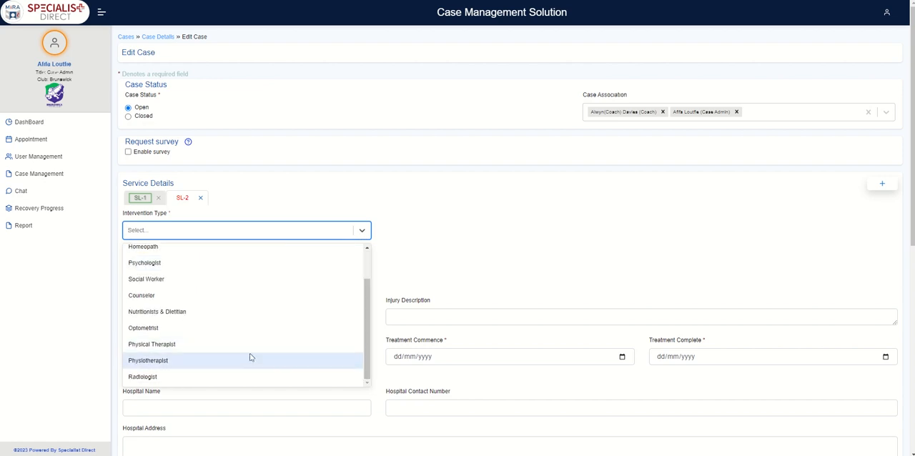
{"action": "left_click", "coordinate": [169, 362]}
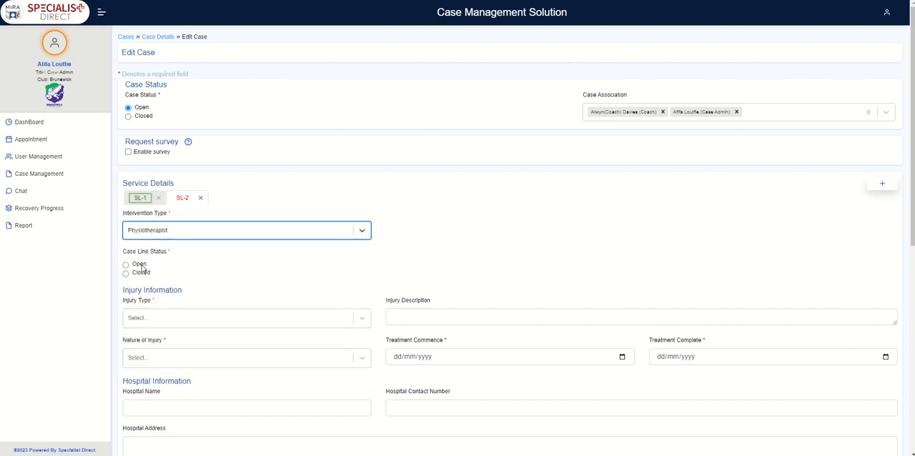
{"action": "left_click", "coordinate": [363, 318]}
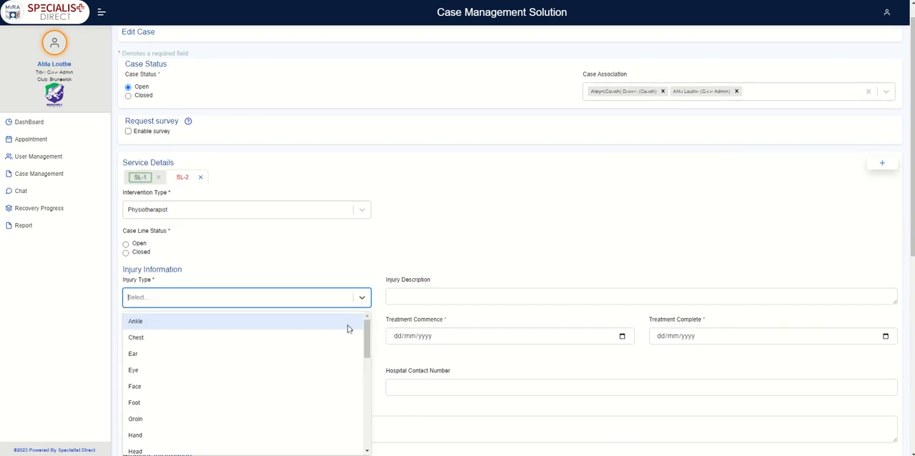
{"action": "scroll", "coordinate": [368, 340], "scroll_direction": "down", "scroll_amount": 1}
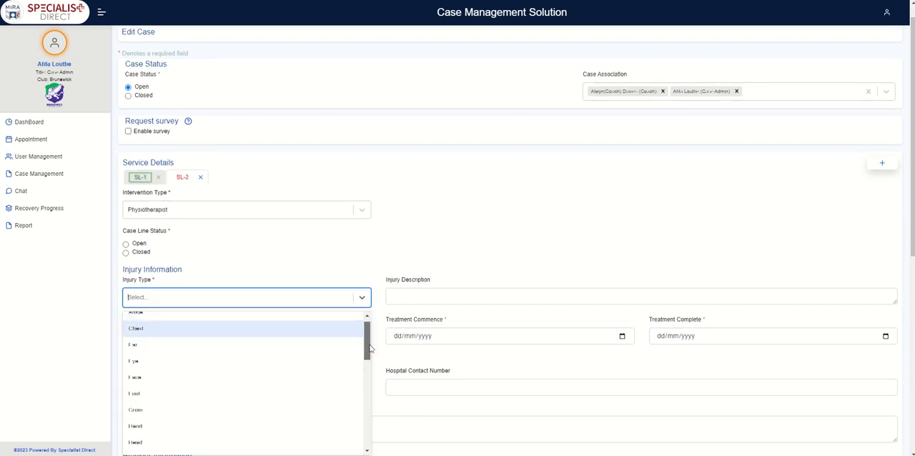
{"action": "scroll", "coordinate": [371, 350], "scroll_direction": "down", "scroll_amount": 4}
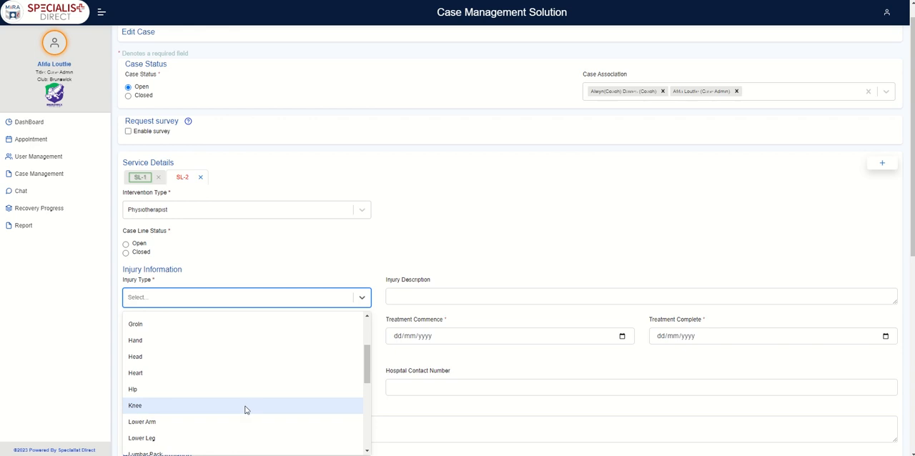
{"action": "left_click", "coordinate": [246, 406]}
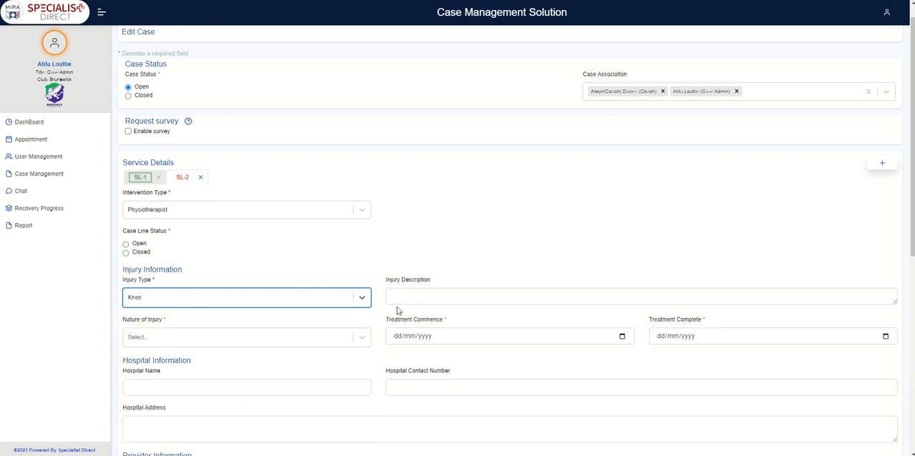
- Set the second service line's nature of injury to Strain, with treatment commencing 10/07/2023 and completing 24/07/2023
{"action": "left_click", "coordinate": [363, 338]}
{"action": "left_click_drag", "start_coordinate": [366, 357], "coordinate": [371, 399]}
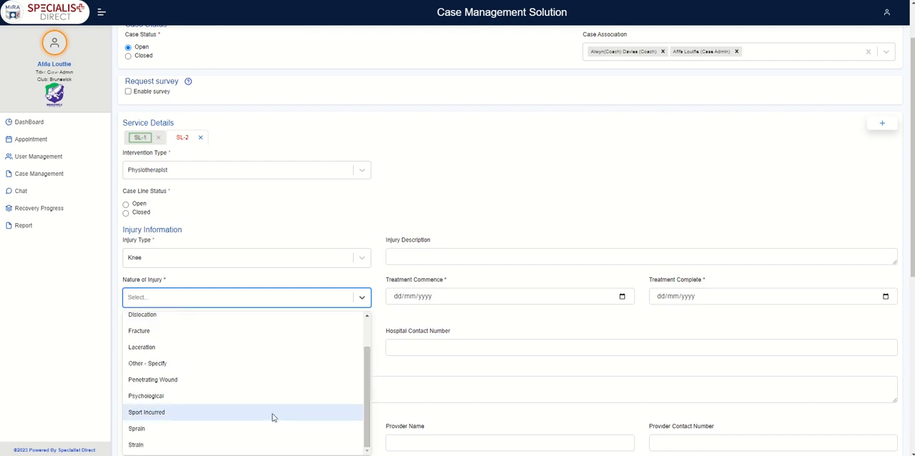
{"action": "left_click", "coordinate": [215, 444]}
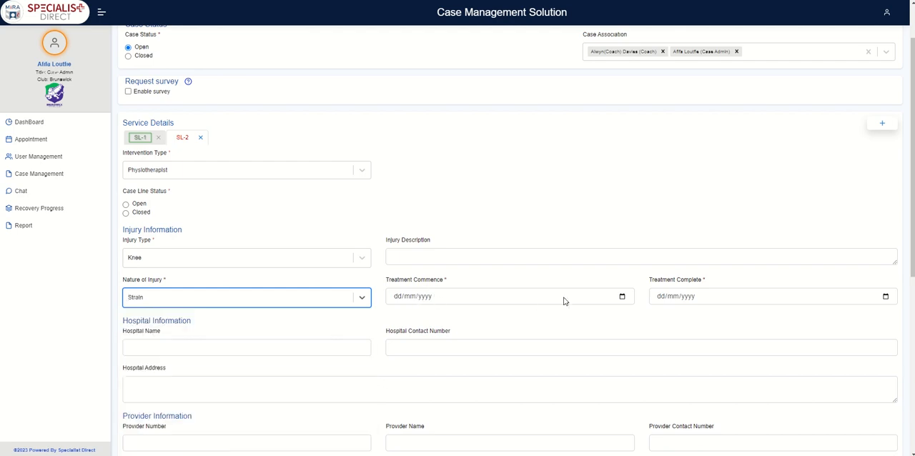
{"action": "left_click", "coordinate": [621, 296]}
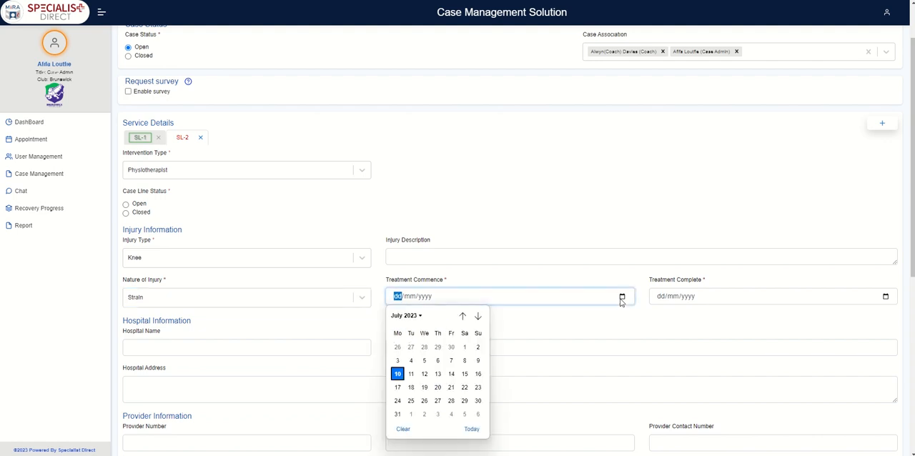
{"action": "left_click", "coordinate": [401, 377]}
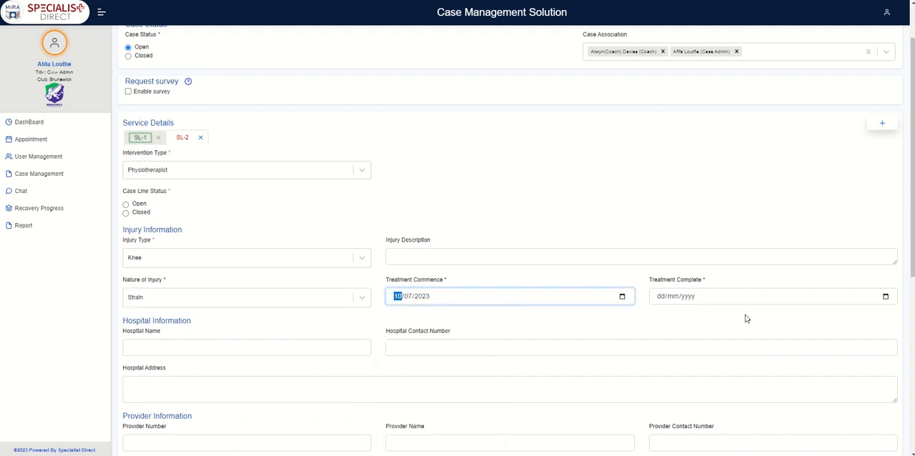
{"action": "left_click", "coordinate": [886, 296]}
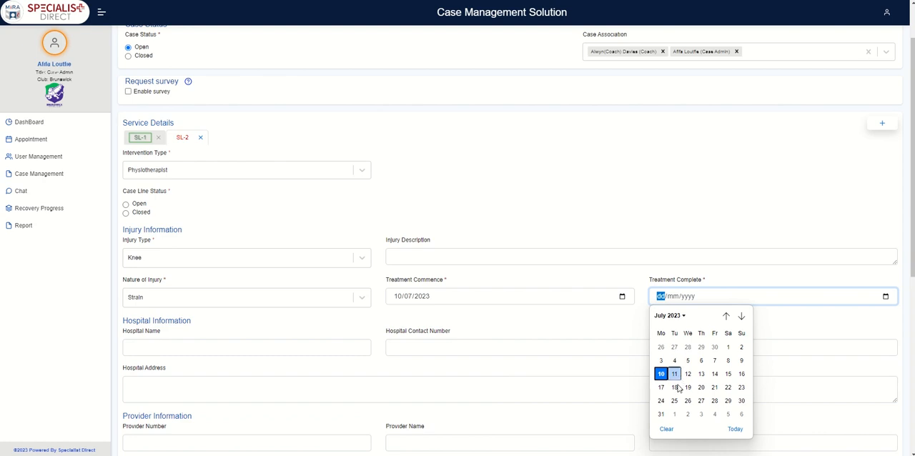
{"action": "left_click", "coordinate": [660, 400]}
{"action": "left_click", "coordinate": [501, 327]}
- Set the second service line's case line status to Open and submit the edited case
{"action": "scroll", "coordinate": [503, 327], "scroll_direction": "down", "scroll_amount": 5}
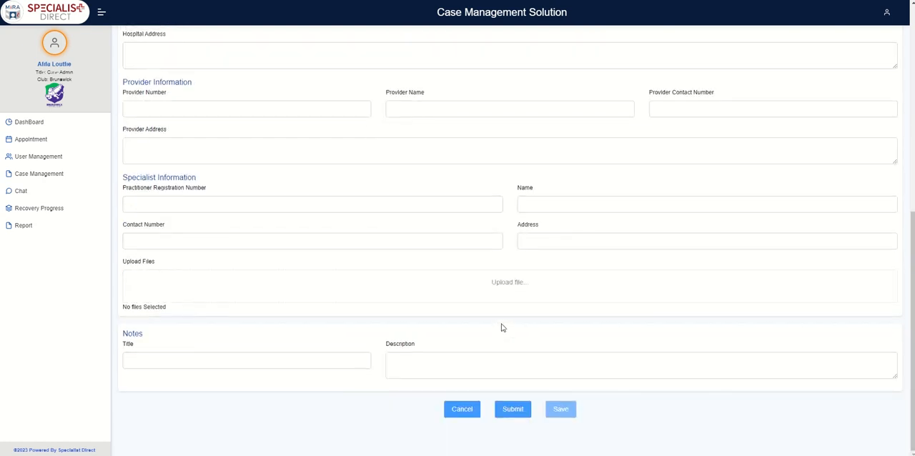
{"action": "left_click", "coordinate": [510, 411]}
{"action": "scroll", "coordinate": [502, 395], "scroll_direction": "up", "scroll_amount": 15}
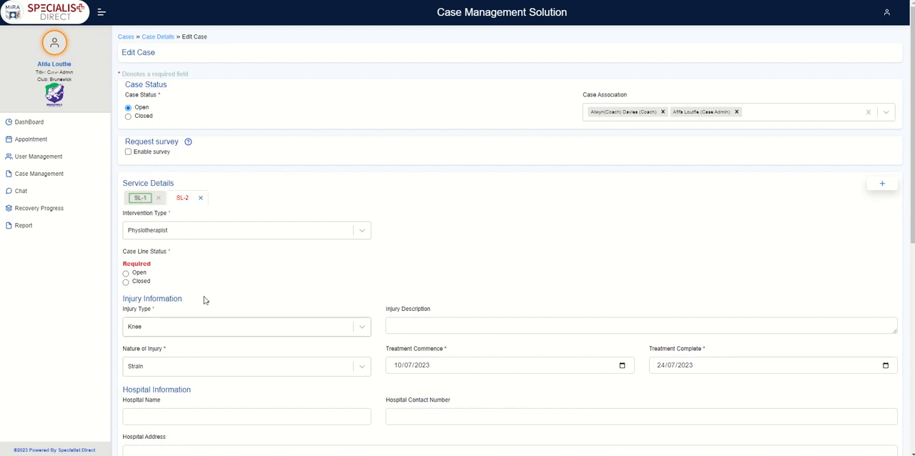
{"action": "left_click", "coordinate": [125, 273]}
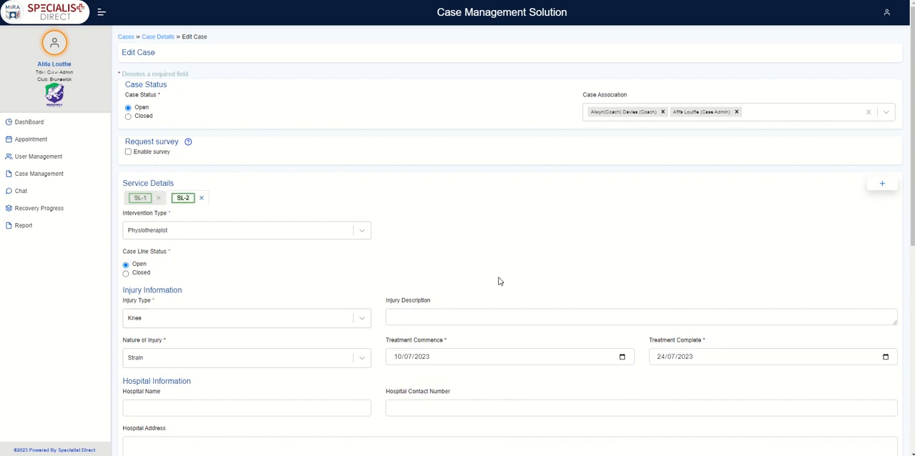
{"action": "scroll", "coordinate": [500, 280], "scroll_direction": "down", "scroll_amount": 5}
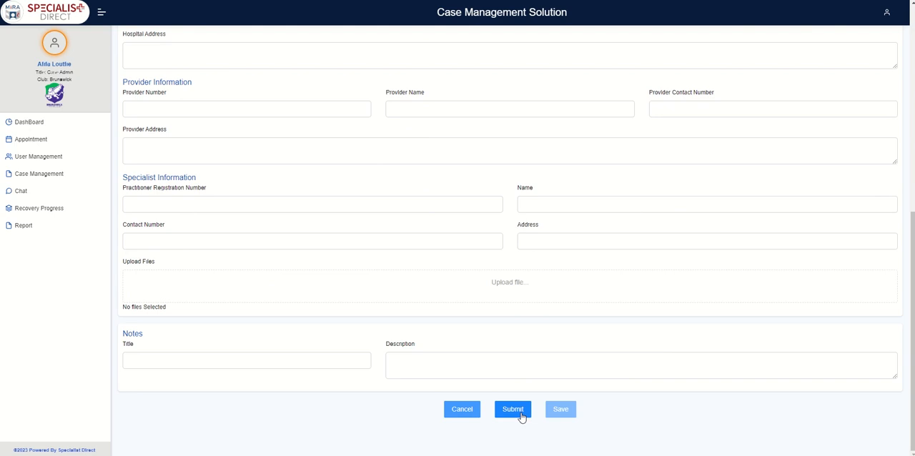
{"action": "left_click", "coordinate": [521, 418]}
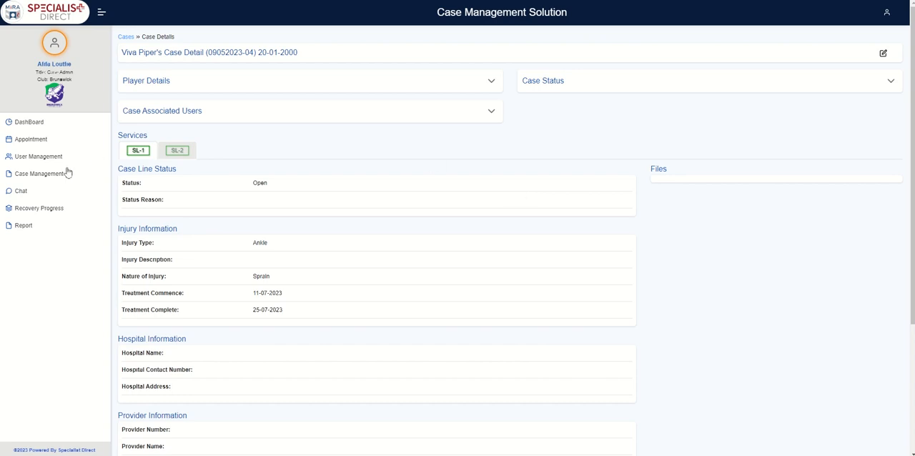
- Add a new chat conversation with the newly registered player
{"action": "left_click", "coordinate": [22, 192]}
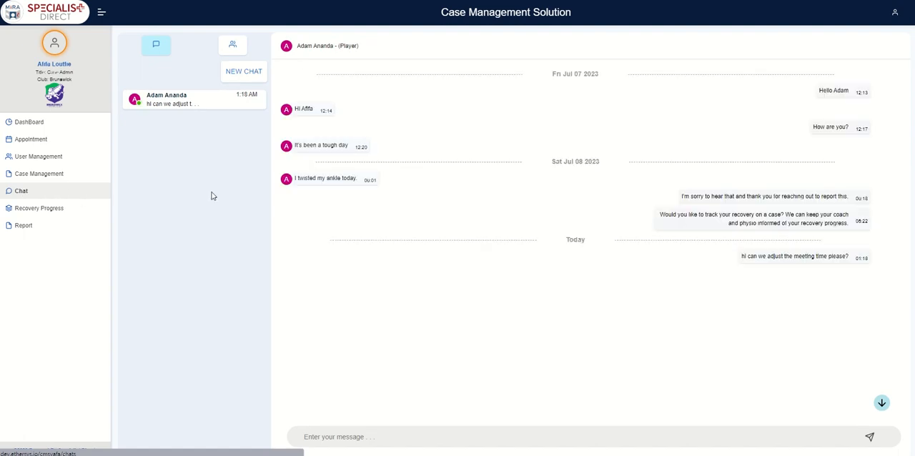
{"action": "left_click", "coordinate": [239, 79]}
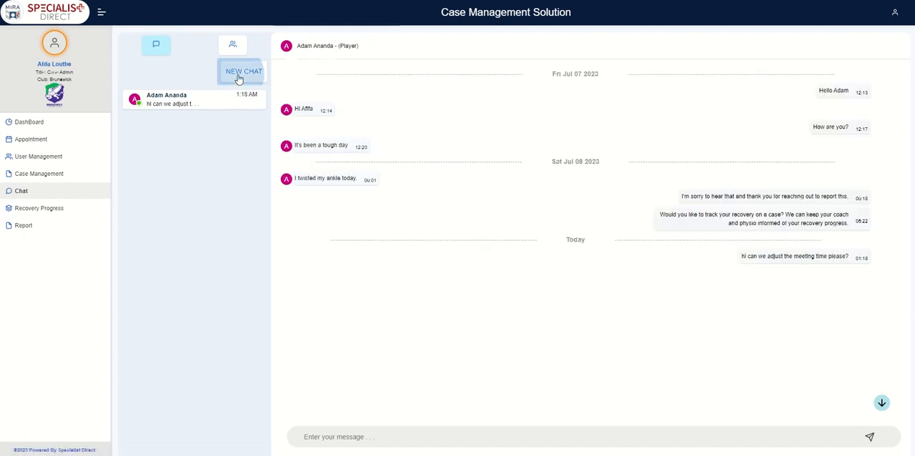
{"action": "scroll", "coordinate": [355, 86], "scroll_direction": "down", "scroll_amount": 3}
{"action": "scroll", "coordinate": [355, 86], "scroll_direction": "down", "scroll_amount": 15}
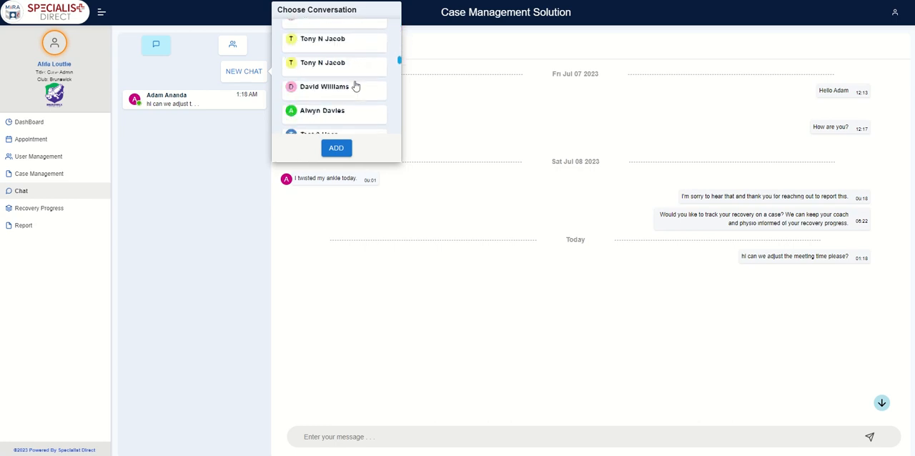
{"action": "scroll", "coordinate": [355, 85], "scroll_direction": "down", "scroll_amount": 10}
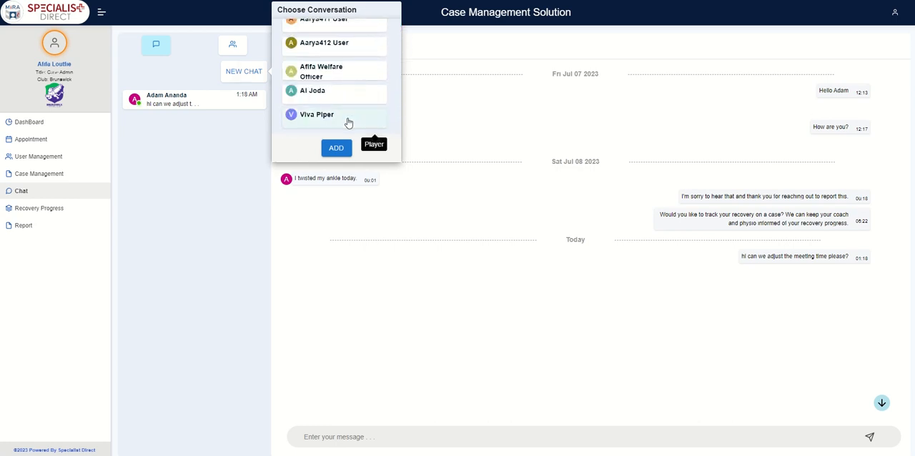
{"action": "left_click", "coordinate": [347, 120]}
{"action": "left_click", "coordinate": [338, 149]}
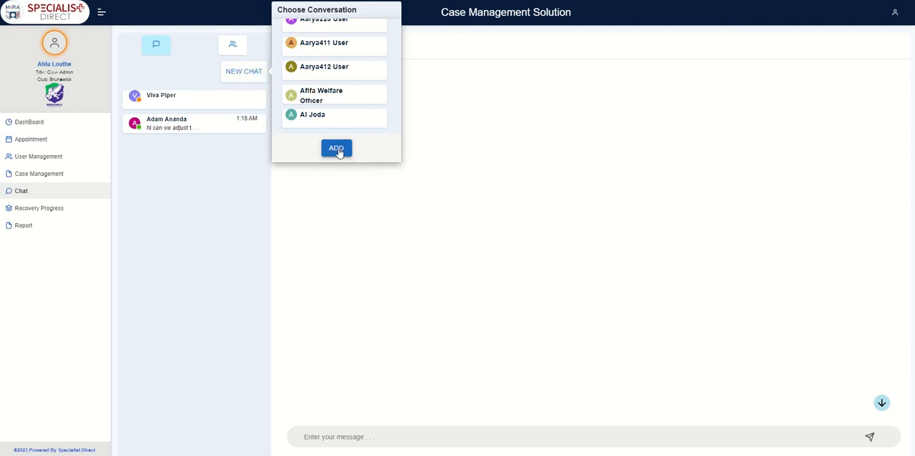
- Send the new player the copied message explaining their case, the associated coach and physio, and the twice-daily pain and mood updates
{"action": "left_click", "coordinate": [232, 105]}
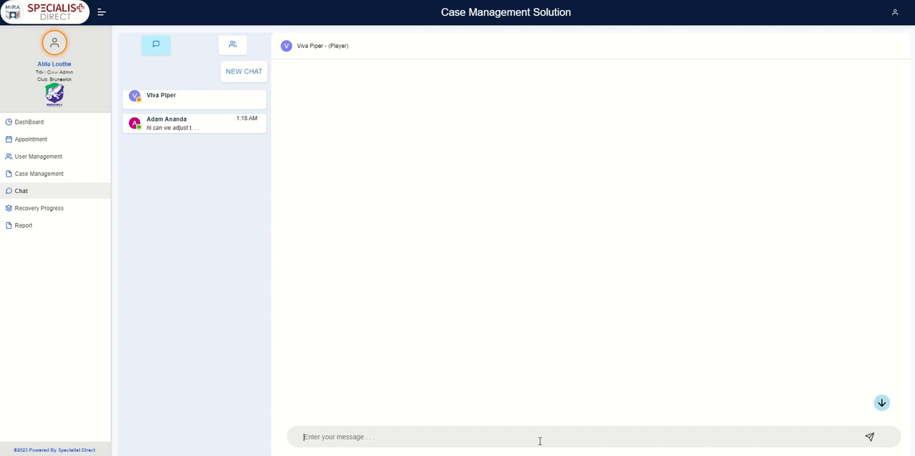
{"action": "key", "text": "ctrl+v"}
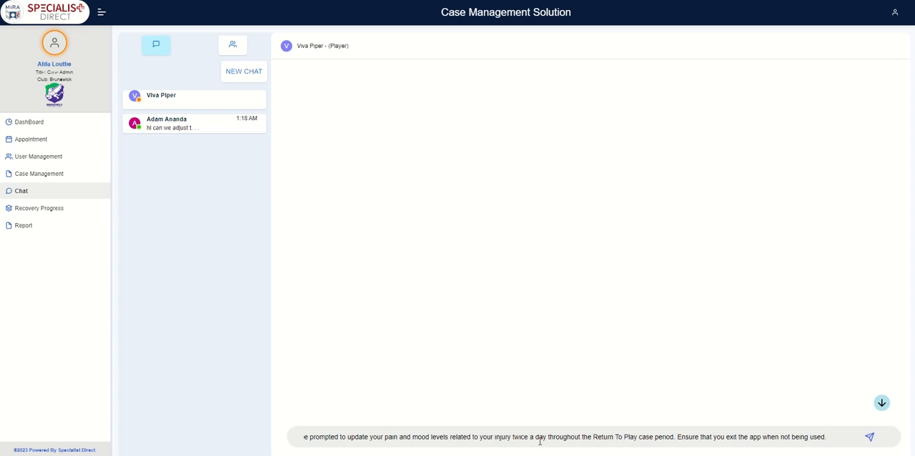
{"action": "key", "text": "Return"}
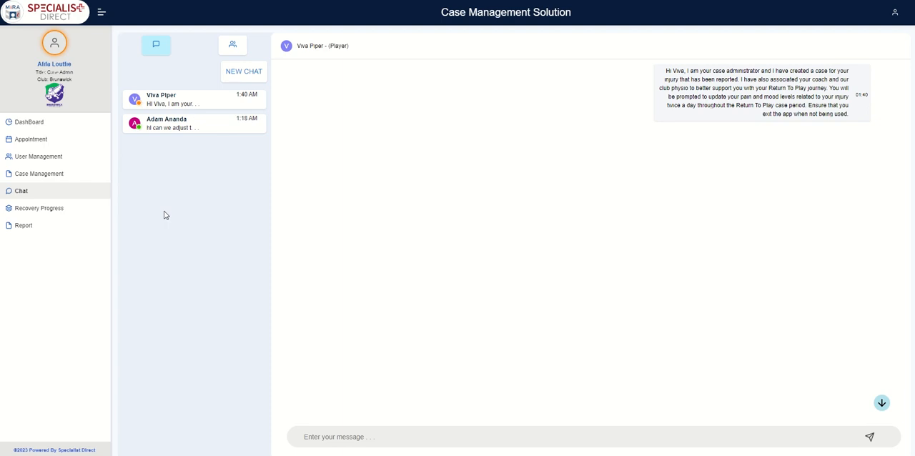
- Open the new player's recovery progress details and examine the Pain scale and the Mood scale
{"action": "left_click", "coordinate": [60, 212]}
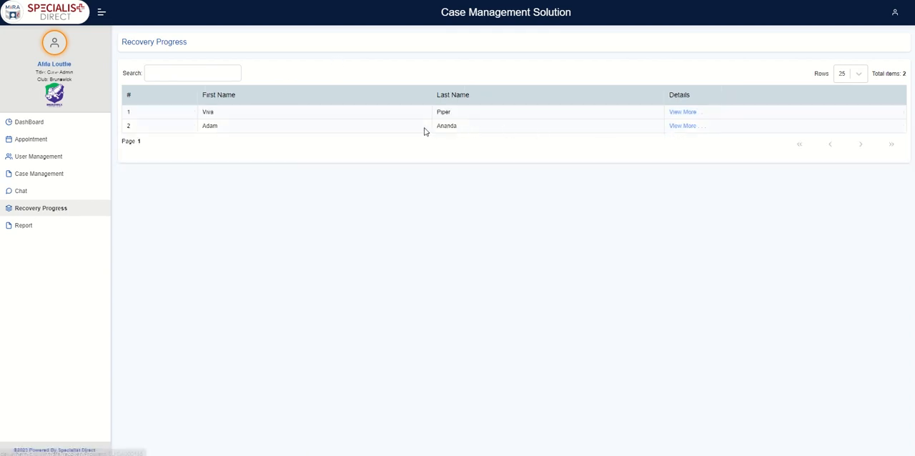
{"action": "left_click", "coordinate": [683, 113]}
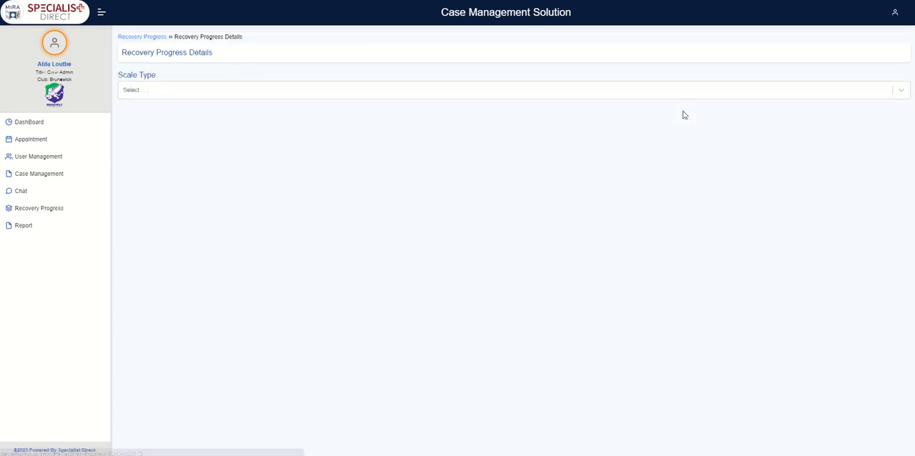
{"action": "left_click", "coordinate": [608, 96]}
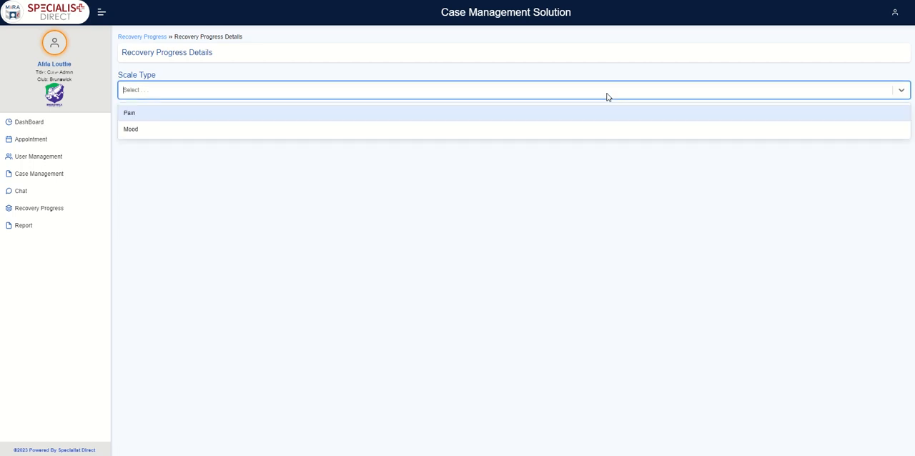
{"action": "left_click", "coordinate": [565, 117]}
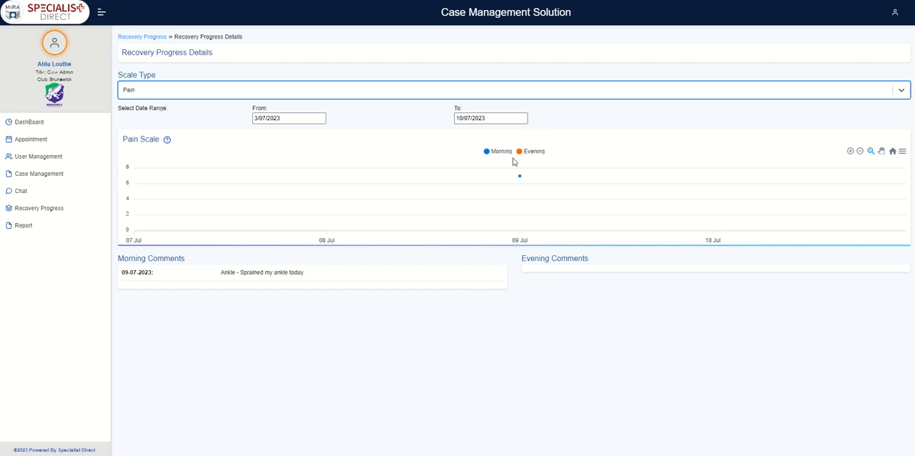
{"action": "mouse_move", "coordinate": [492, 183]}
{"action": "left_click", "coordinate": [524, 92]}
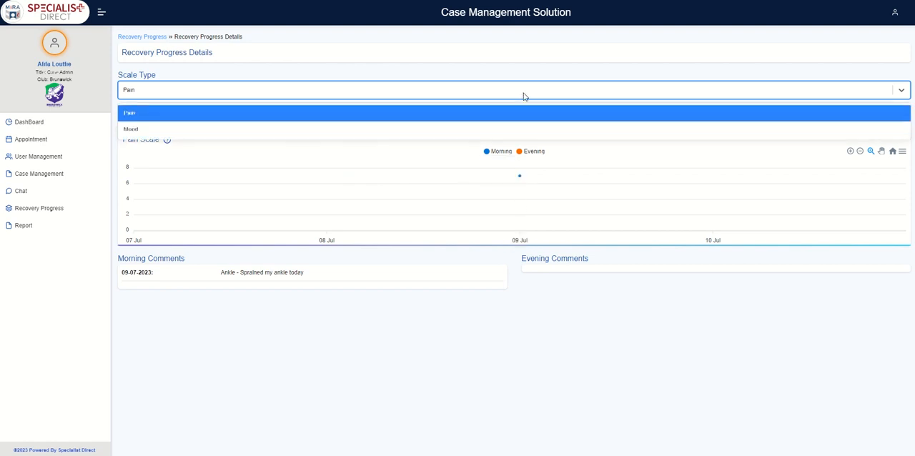
{"action": "left_click", "coordinate": [505, 136]}
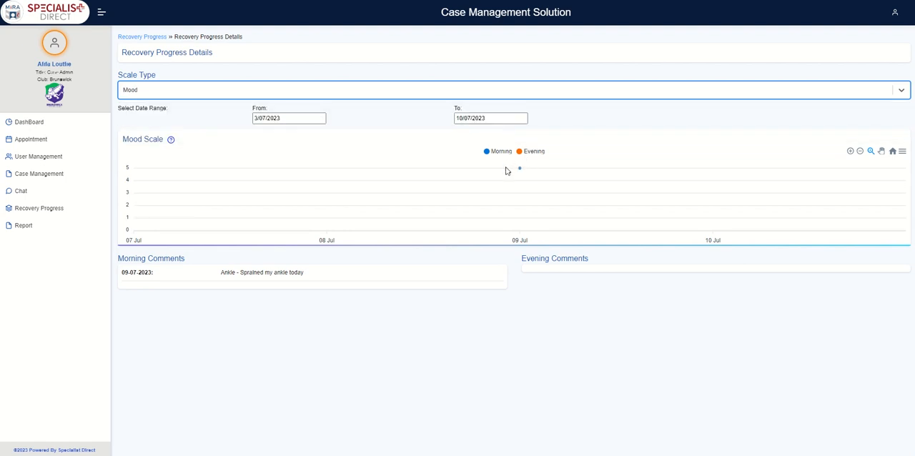
{"action": "mouse_move", "coordinate": [527, 175]}
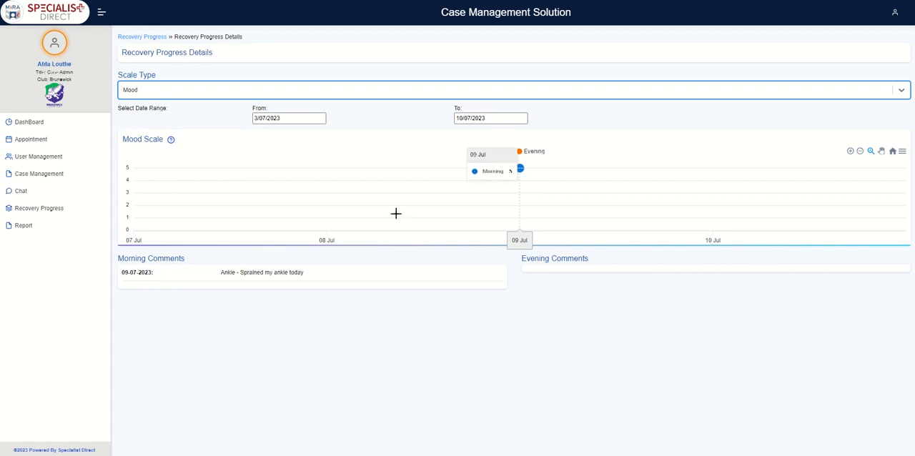
- Open the second listed player's recovery progress details and examine their Pain scale
{"action": "left_click", "coordinate": [147, 36]}
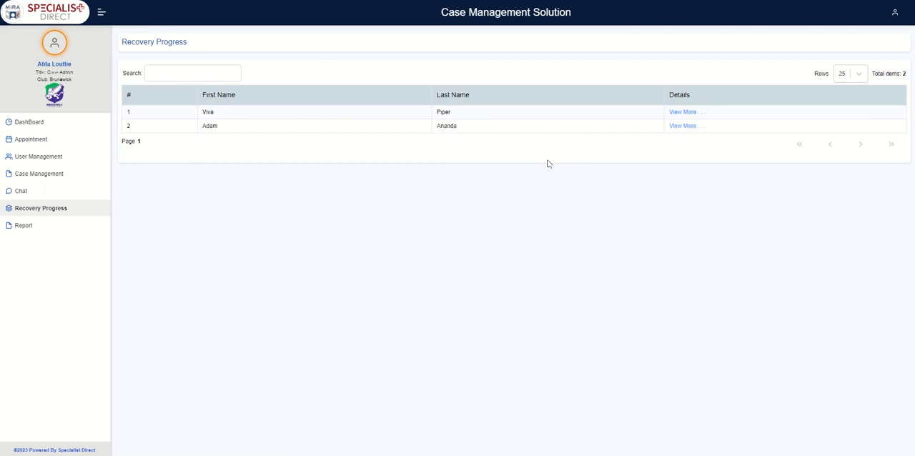
{"action": "left_click", "coordinate": [703, 126]}
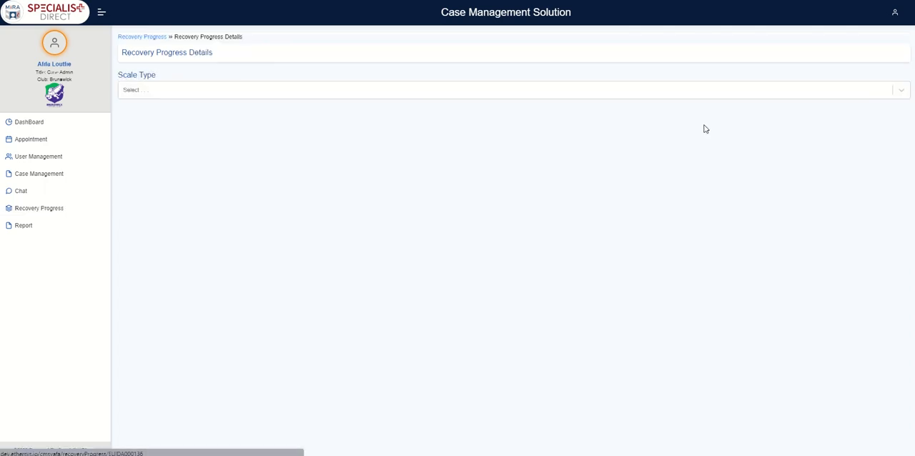
{"action": "left_click", "coordinate": [689, 92]}
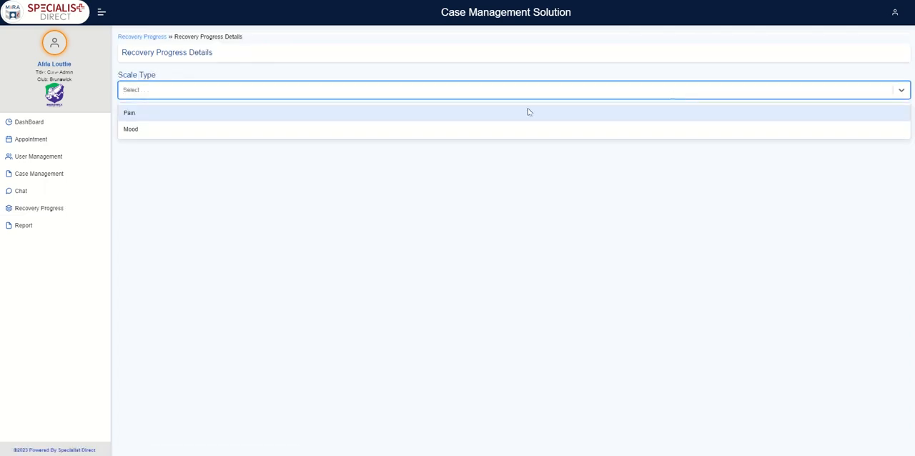
{"action": "left_click", "coordinate": [461, 118]}
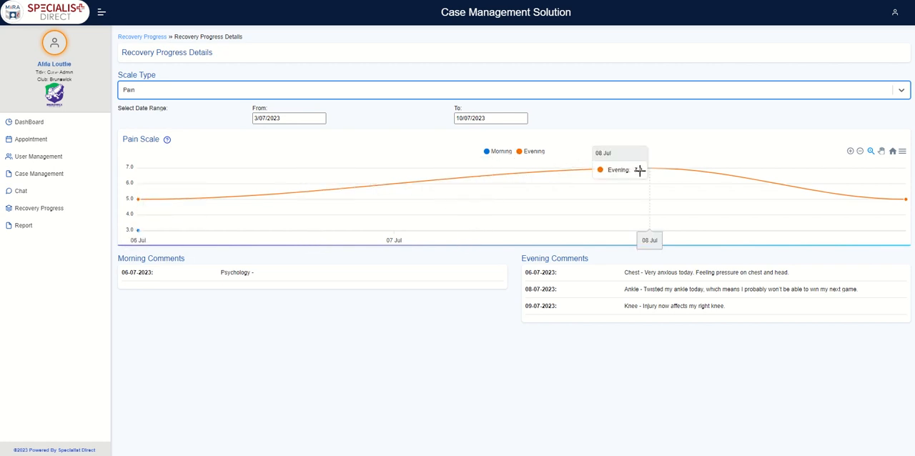
- Zoom the pain chart in and back out once, and magnify a selected period on 8 July
{"action": "left_click", "coordinate": [850, 152]}
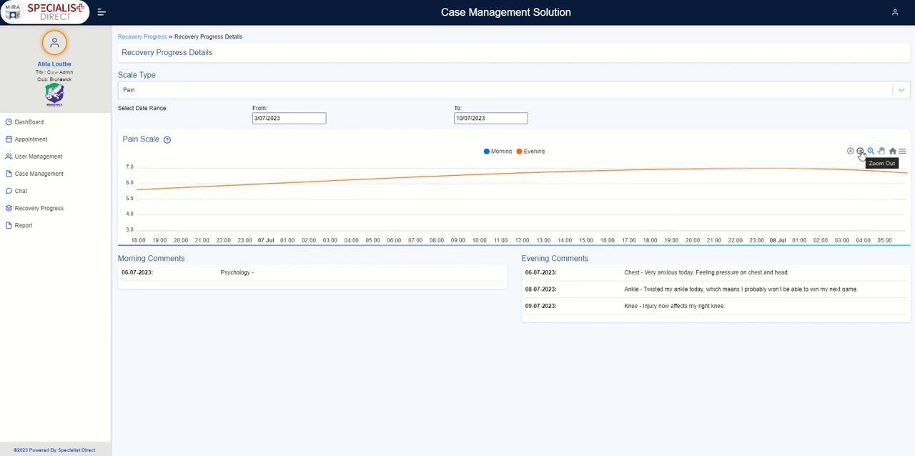
{"action": "left_click", "coordinate": [859, 153]}
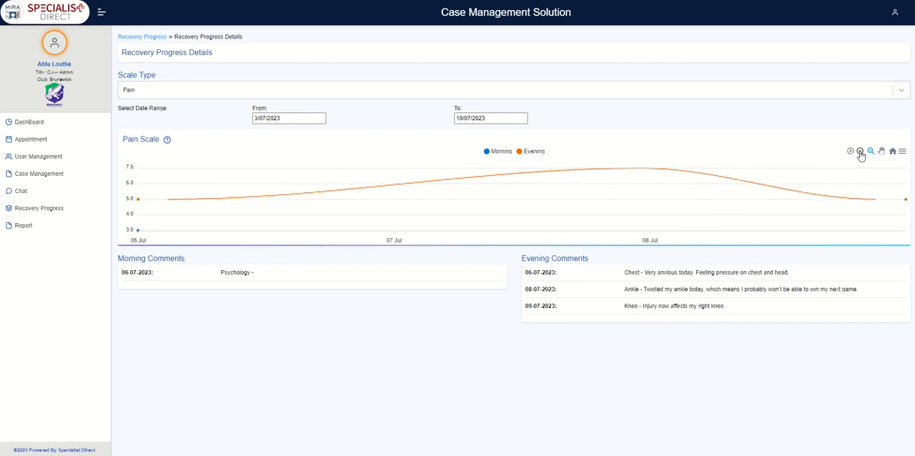
{"action": "left_click", "coordinate": [871, 152]}
{"action": "left_click_drag", "start_coordinate": [703, 172], "coordinate": [827, 192]}
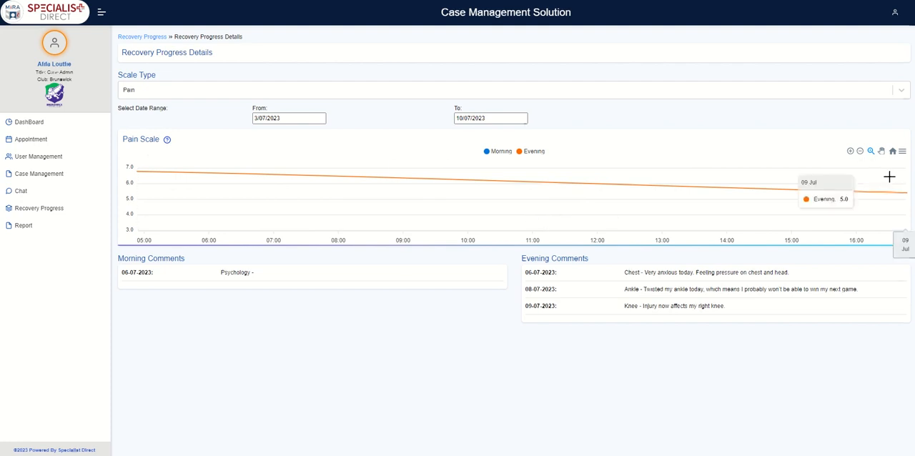
- Download the zoomed pain chart as an SVG and show its download formats again
{"action": "left_click", "coordinate": [902, 154]}
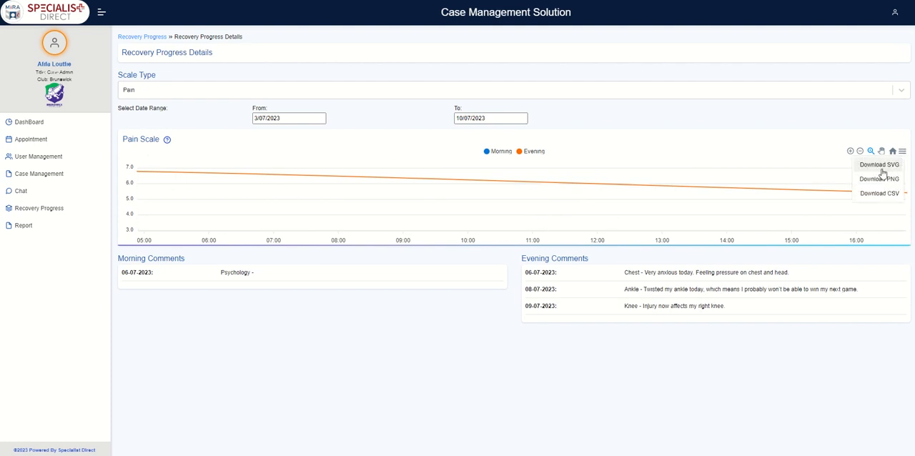
{"action": "left_click", "coordinate": [880, 165]}
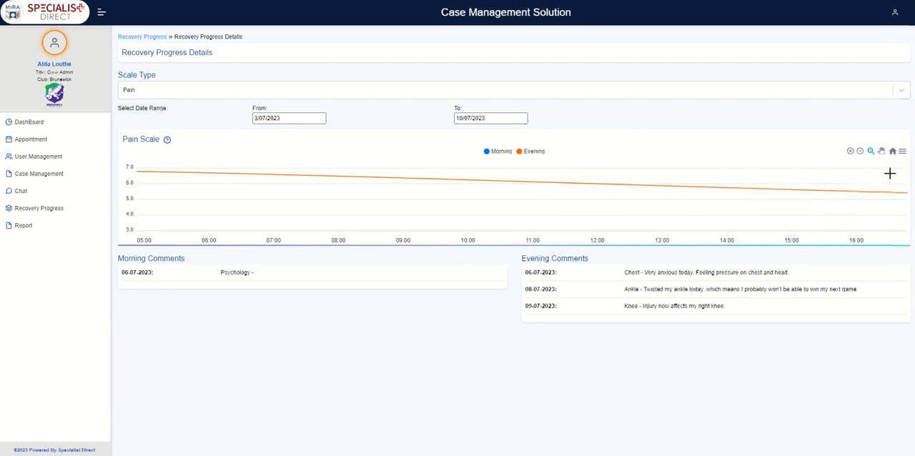
{"action": "left_click", "coordinate": [902, 153]}
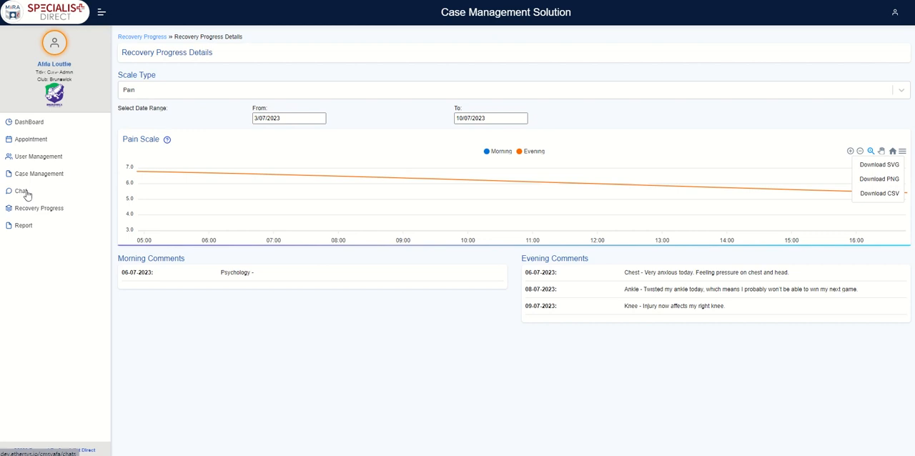
- Start a new appointment for the last listed player, link it to their case, and mark the player as part of it
{"action": "left_click", "coordinate": [36, 141]}
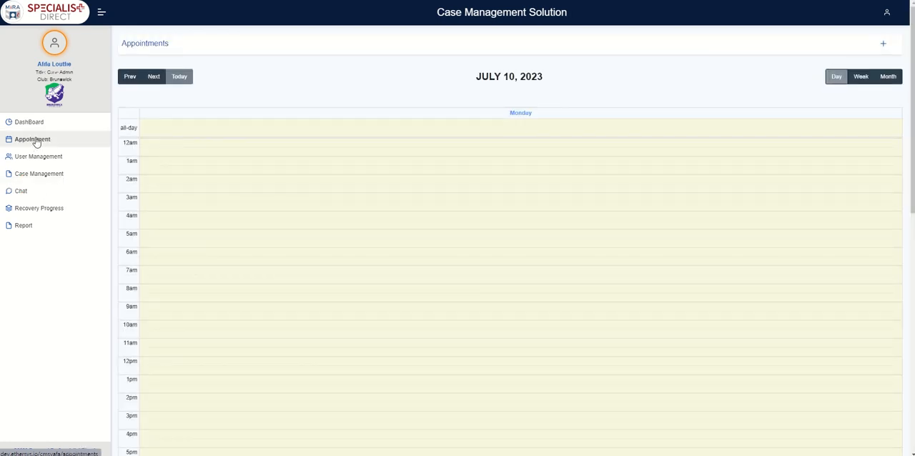
{"action": "left_click", "coordinate": [885, 45]}
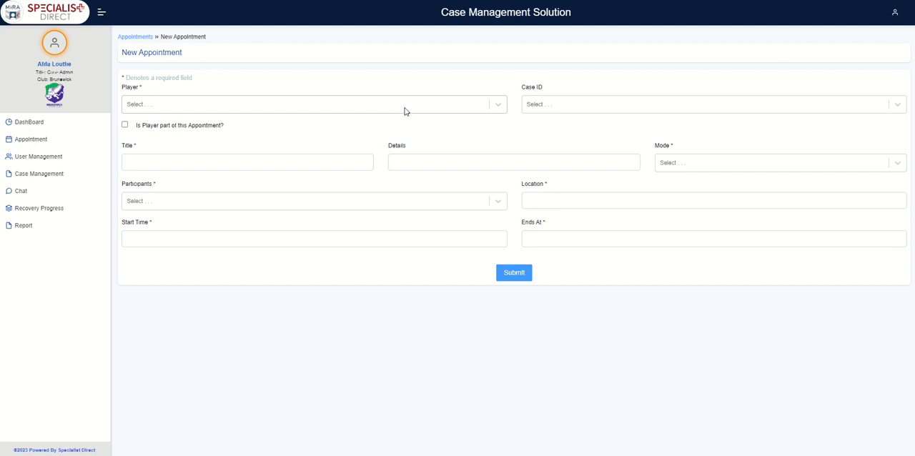
{"action": "left_click", "coordinate": [248, 111]}
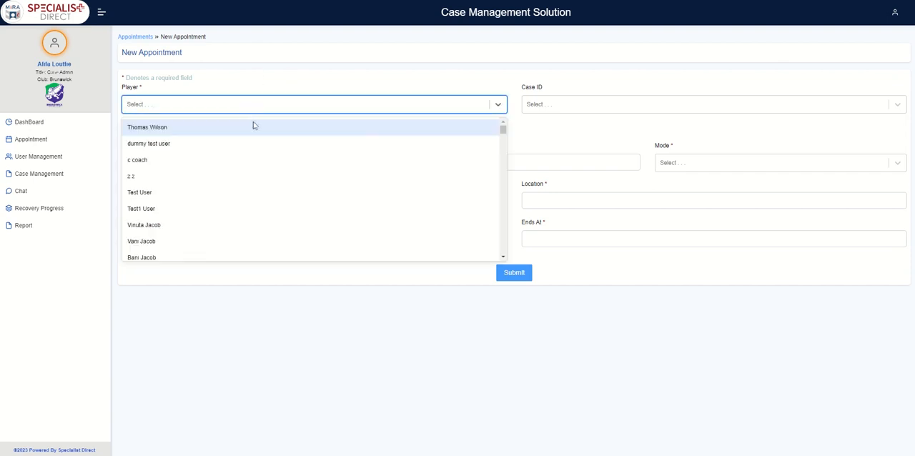
{"action": "scroll", "coordinate": [312, 176], "scroll_direction": "down", "scroll_amount": 15}
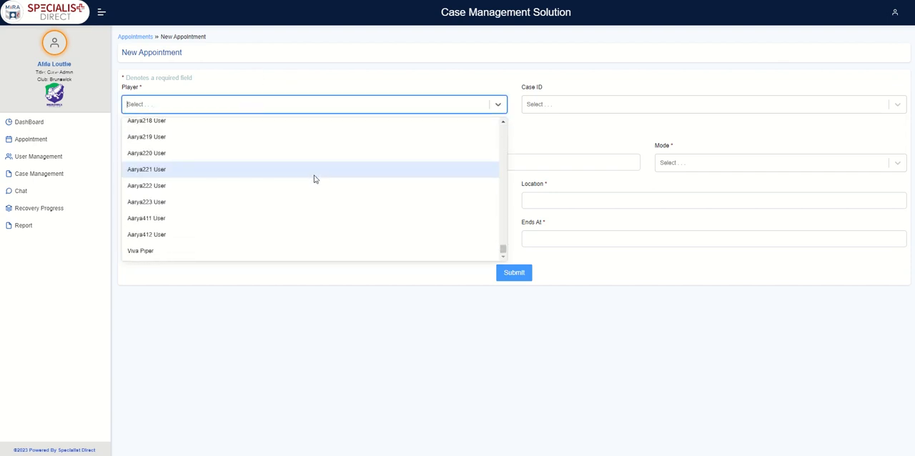
{"action": "left_click", "coordinate": [232, 254]}
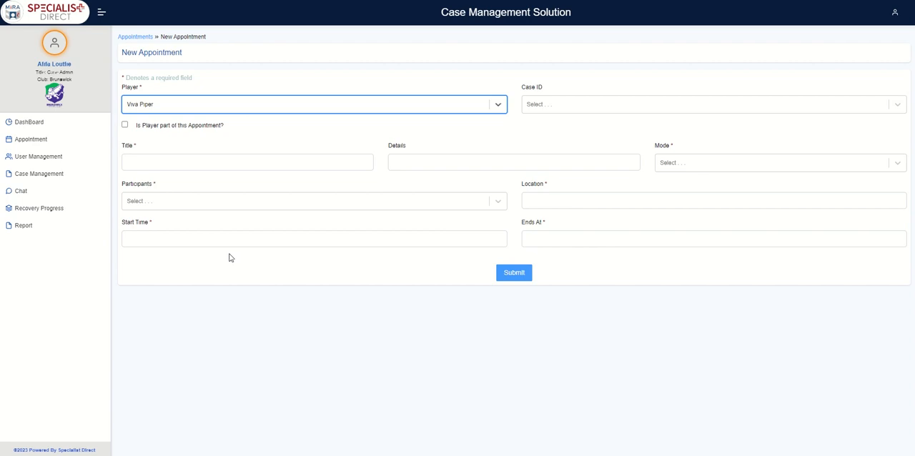
{"action": "left_click", "coordinate": [586, 104]}
{"action": "left_click", "coordinate": [586, 131]}
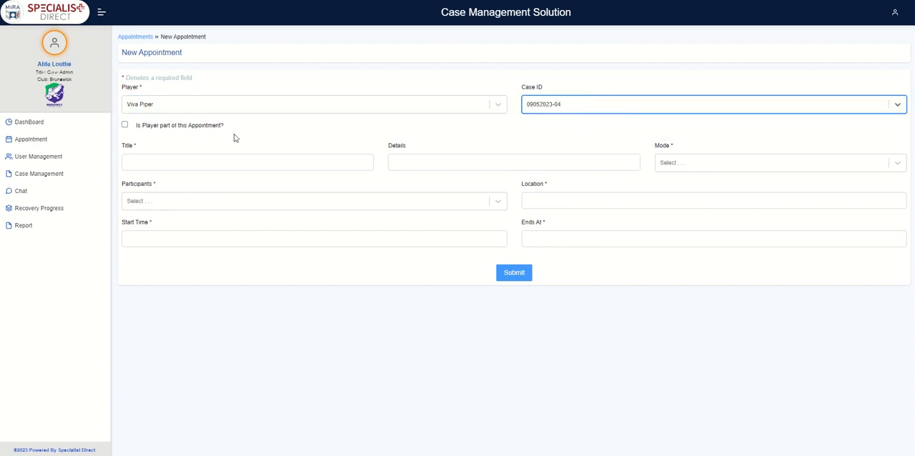
{"action": "left_click", "coordinate": [125, 126]}
- Title the appointment "Recovery Check In" and set its mode to Online
{"action": "left_click", "coordinate": [150, 161]}
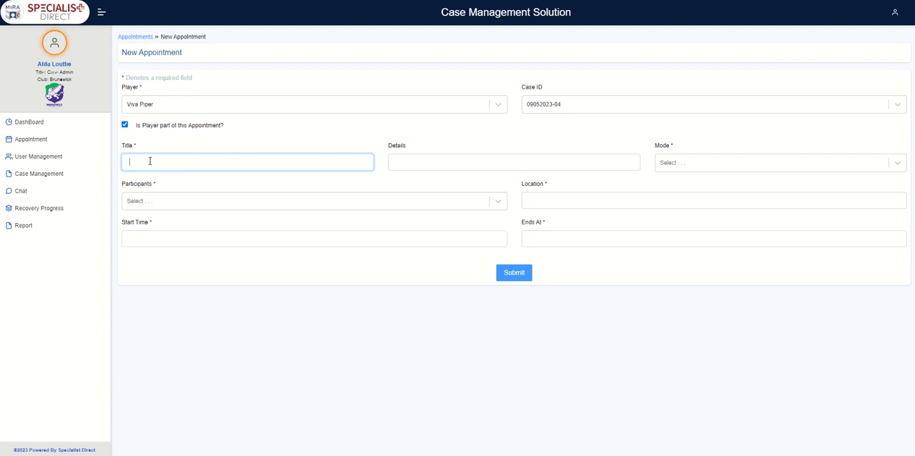
{"action": "type", "text": "In"}
{"action": "type", "text": "Recovery "}
{"action": "type", "text": "Check In"}
{"action": "left_click", "coordinate": [771, 165]}
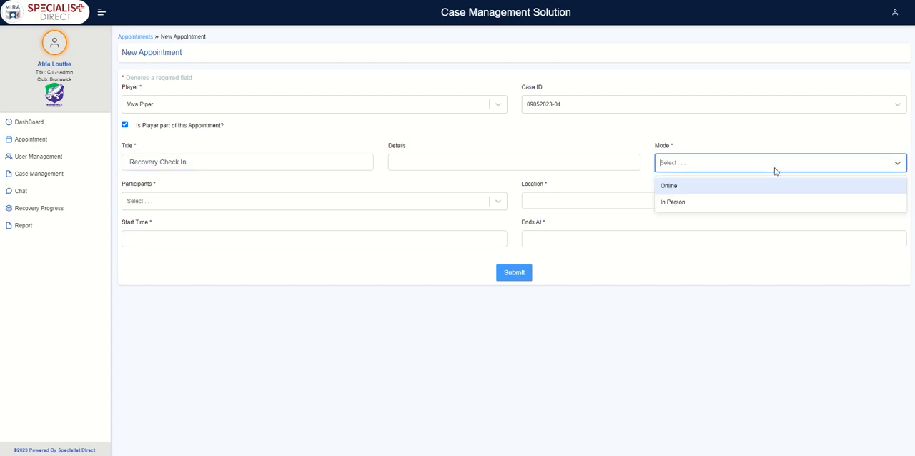
{"action": "left_click", "coordinate": [749, 193]}
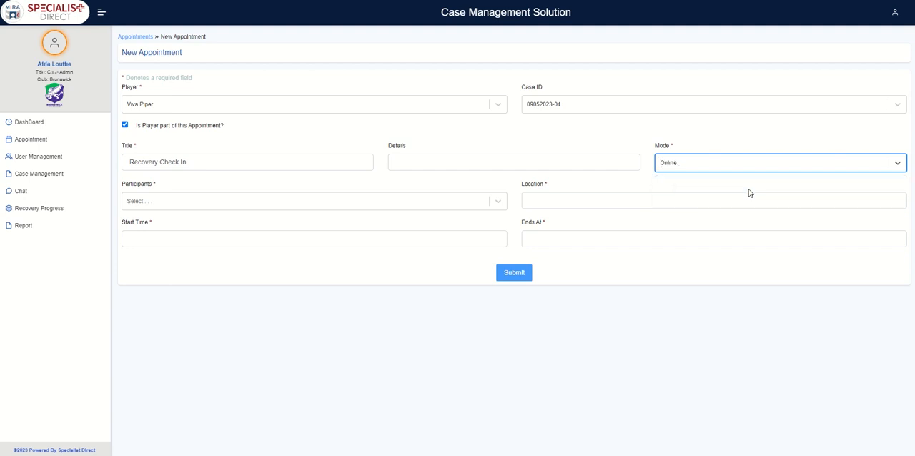
- Add the Case Admin who shares a surname with a listed coach as participant, and use the saved https Teams meeting link as location
{"action": "left_click", "coordinate": [470, 203]}
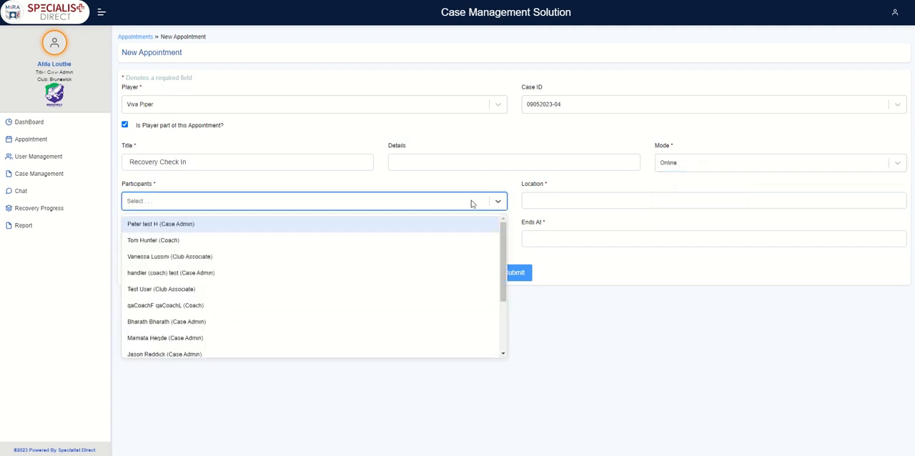
{"action": "scroll", "coordinate": [450, 245], "scroll_direction": "down", "scroll_amount": 3}
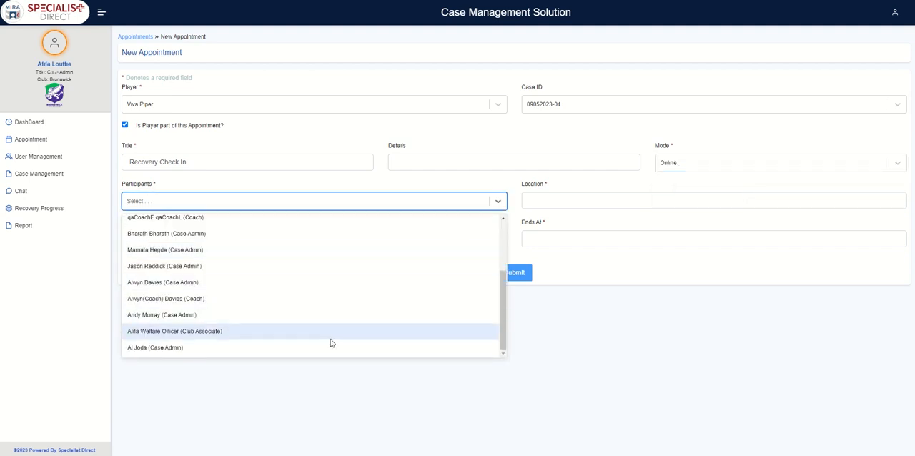
{"action": "left_click", "coordinate": [325, 283]}
{"action": "left_click", "coordinate": [630, 202]}
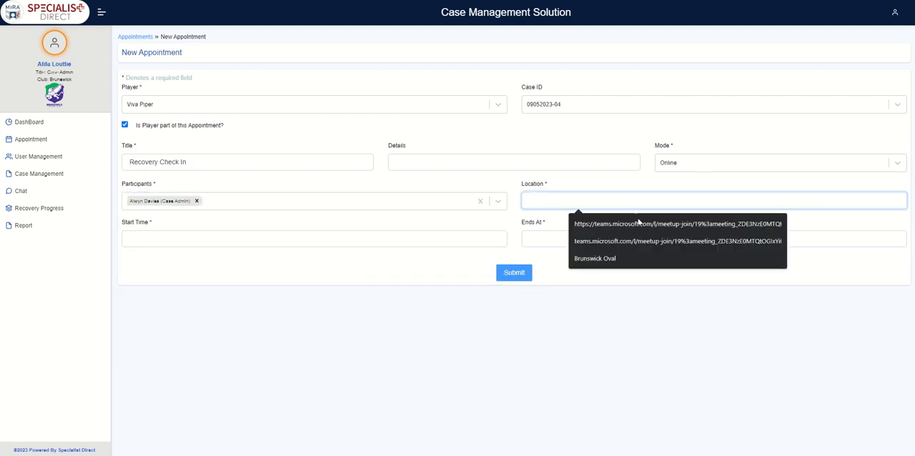
{"action": "left_click", "coordinate": [638, 223]}
- Set the appointment's start time to 11 July 2023, 2:30 PM
{"action": "left_click", "coordinate": [457, 243]}
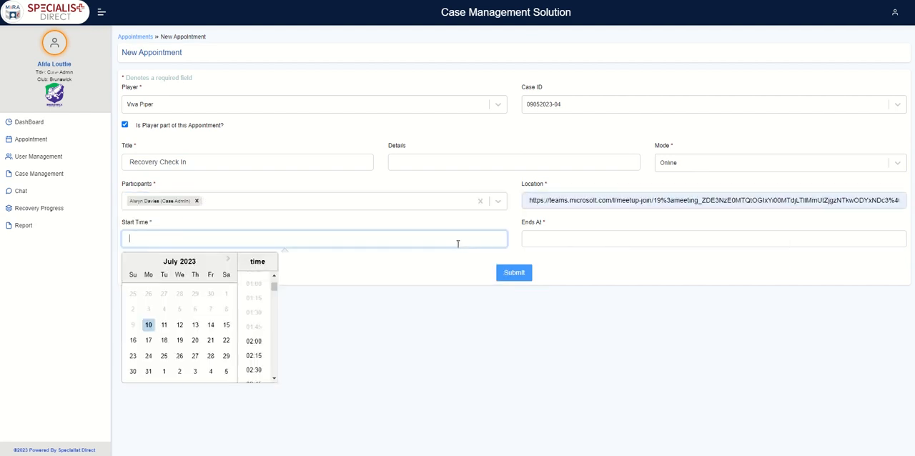
{"action": "left_click", "coordinate": [164, 325]}
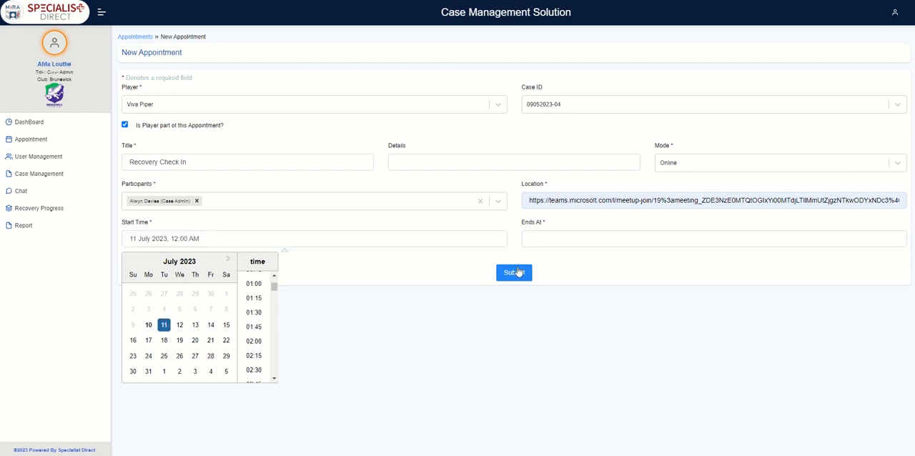
{"action": "left_click_drag", "start_coordinate": [273, 286], "coordinate": [274, 336]}
{"action": "left_click", "coordinate": [261, 334]}
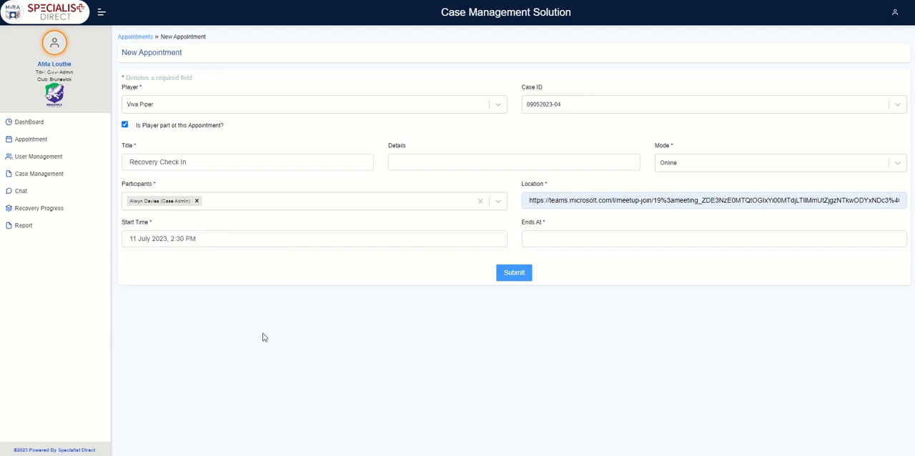
- Set the appointment to end on the afternoon of 11 July 2023 and submit it
{"action": "left_click", "coordinate": [557, 236]}
{"action": "left_click_drag", "start_coordinate": [674, 290], "coordinate": [675, 342]}
{"action": "left_click", "coordinate": [563, 325]}
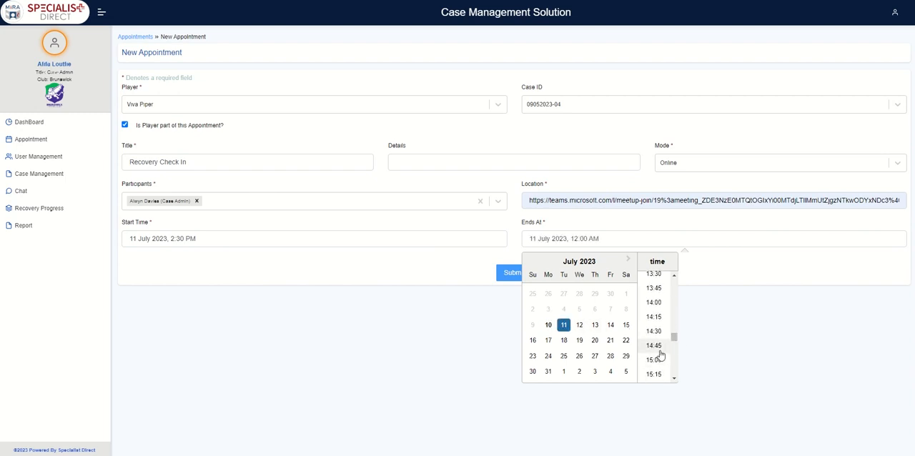
{"action": "left_click", "coordinate": [659, 352]}
{"action": "left_click", "coordinate": [521, 276]}
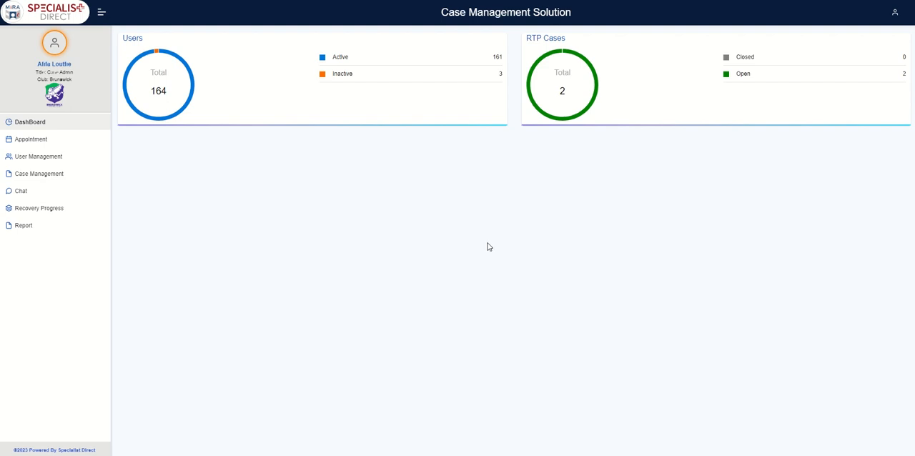
- Open the second listed RTP case for editing
{"action": "left_click", "coordinate": [56, 177]}
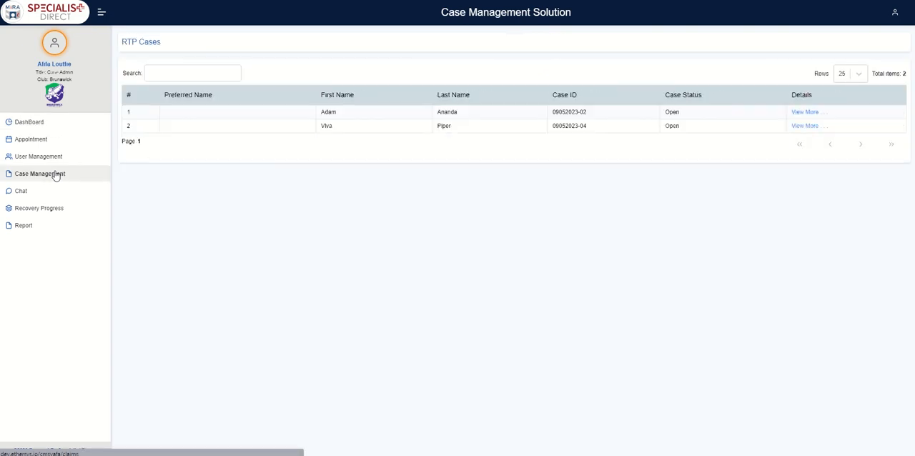
{"action": "left_click", "coordinate": [795, 127]}
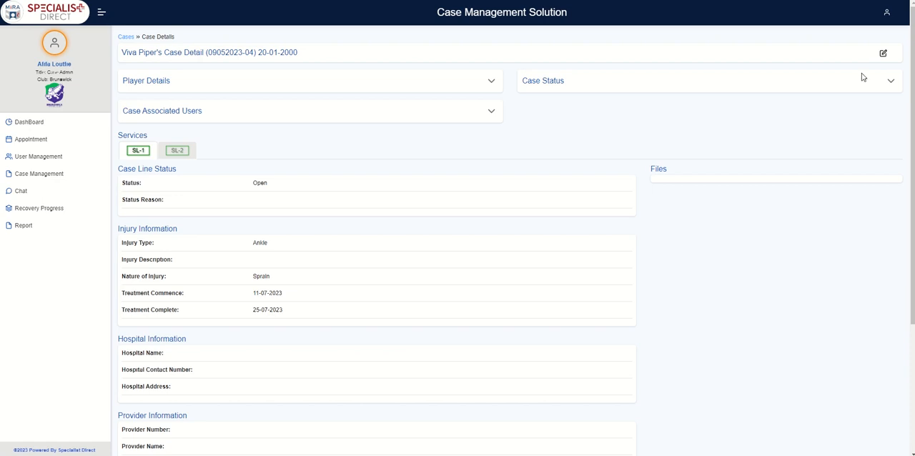
{"action": "left_click", "coordinate": [884, 55]}
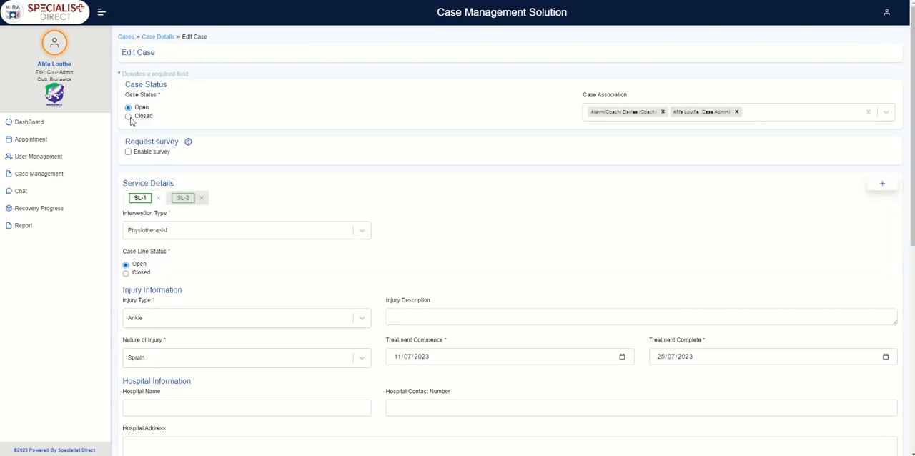
- Set the case and its service line SL-1 to Closed, both with the closed reason "Injury fully resolved"
{"action": "left_click", "coordinate": [129, 117]}
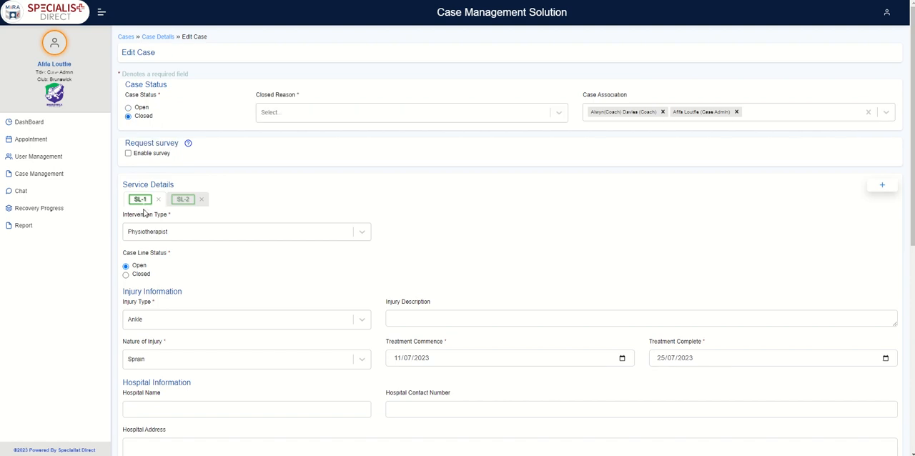
{"action": "left_click", "coordinate": [127, 276]}
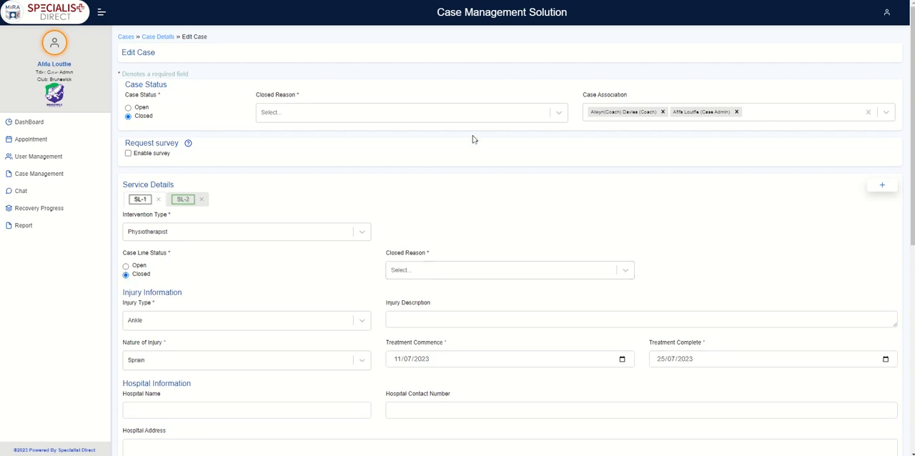
{"action": "left_click", "coordinate": [559, 114]}
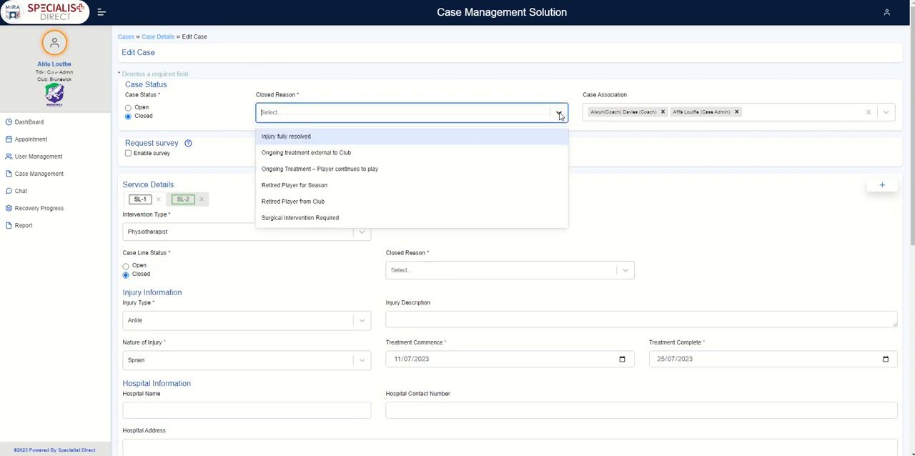
{"action": "left_click", "coordinate": [343, 143]}
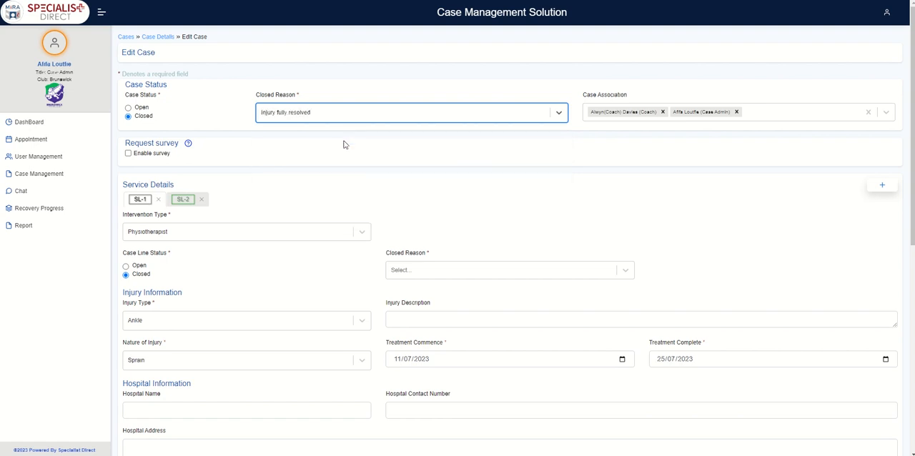
{"action": "left_click", "coordinate": [623, 271]}
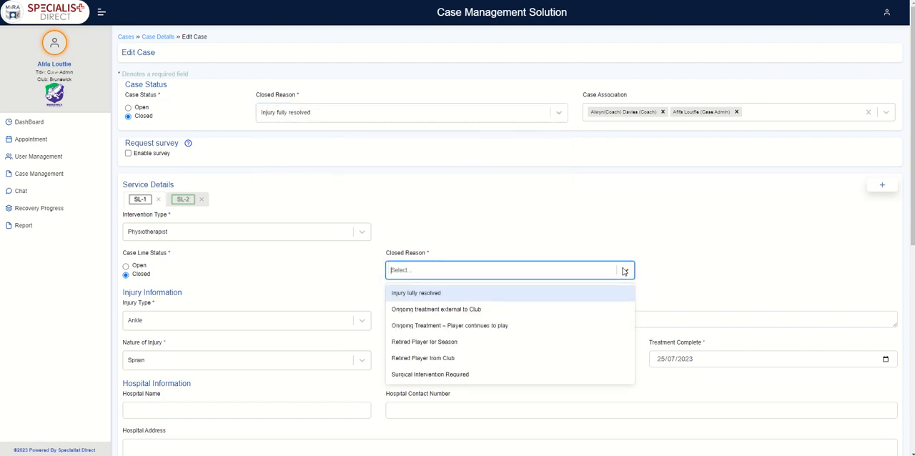
{"action": "left_click", "coordinate": [559, 294]}
- Submit the edited case and return to the dashboard
{"action": "scroll", "coordinate": [533, 243], "scroll_direction": "down", "scroll_amount": 5}
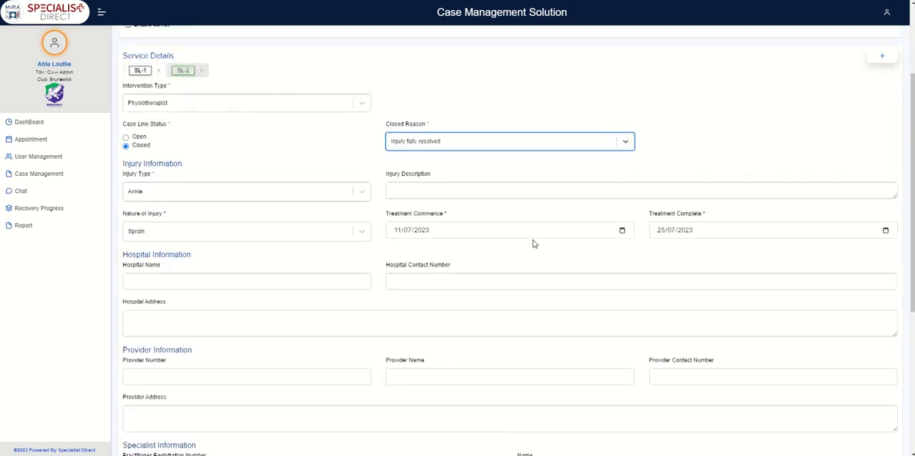
{"action": "scroll", "coordinate": [534, 243], "scroll_direction": "down", "scroll_amount": 1}
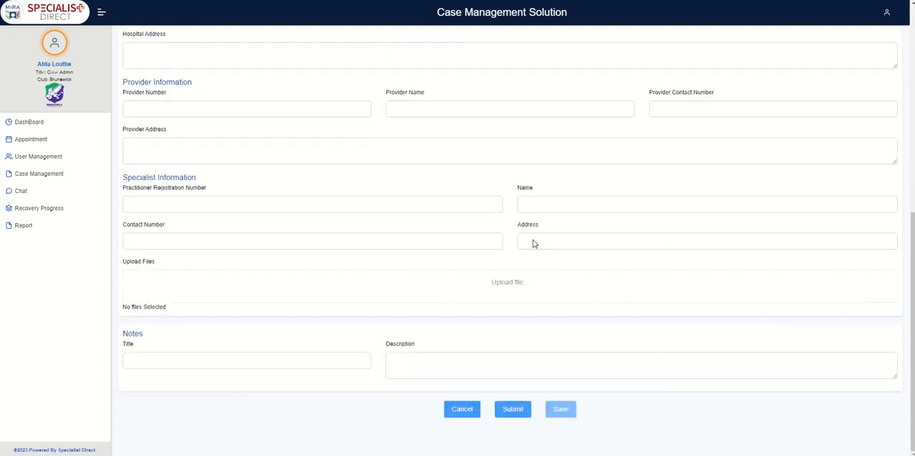
{"action": "left_click", "coordinate": [513, 410]}
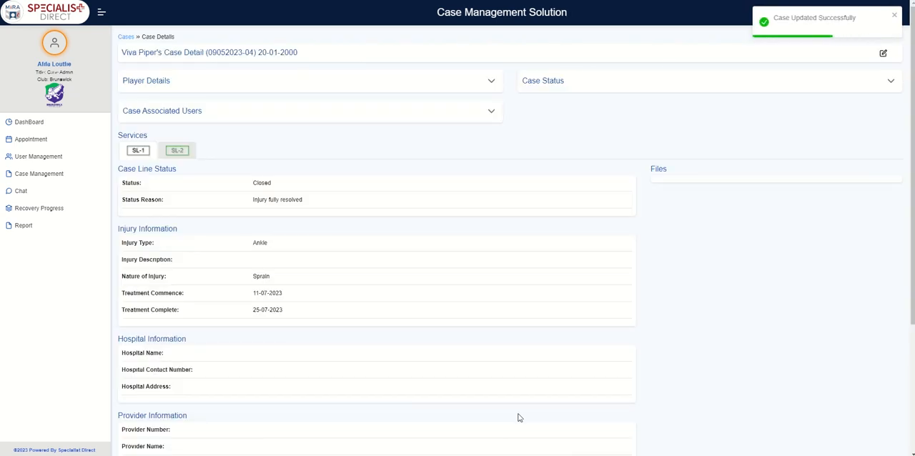
{"action": "left_click", "coordinate": [36, 126]}
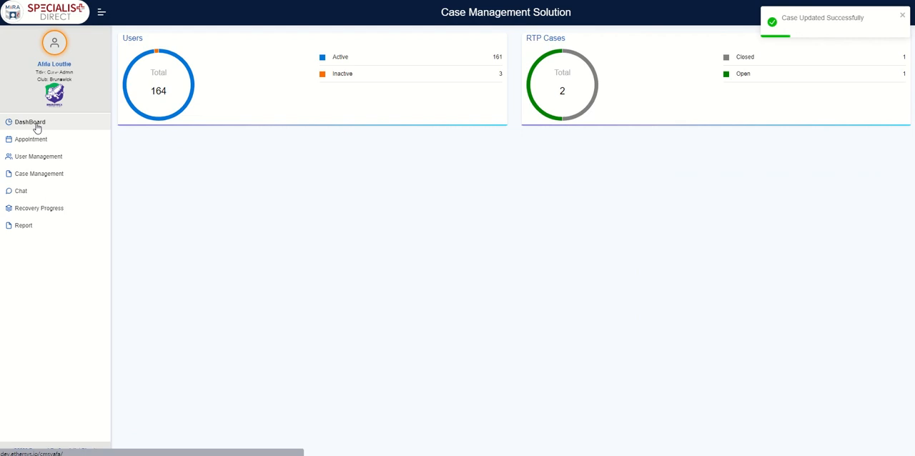